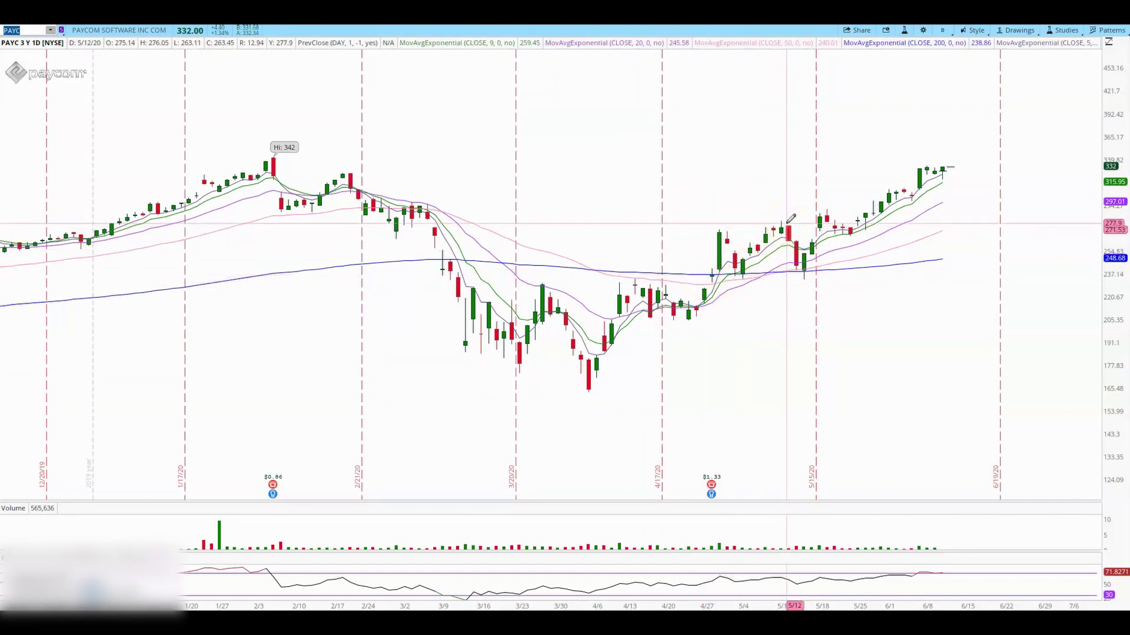
# - Draw a horizontal price level at about $233.08 along the mid-May swing low on the PAYC daily chart
pyautogui.click(802, 241)
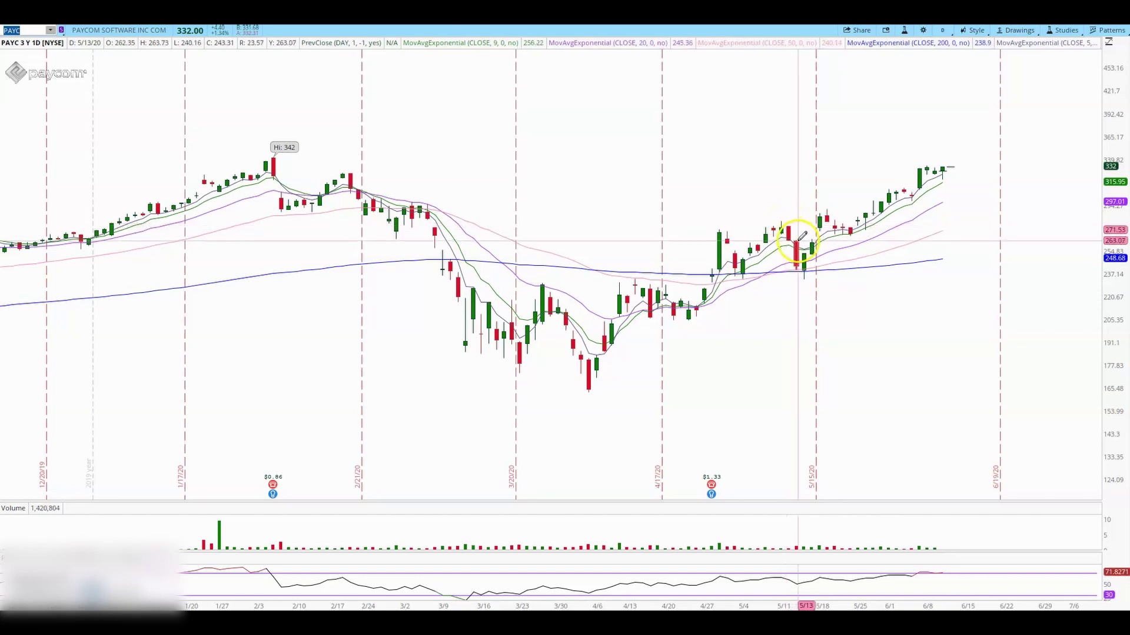
pyautogui.click(815, 275)
pyautogui.click(745, 276)
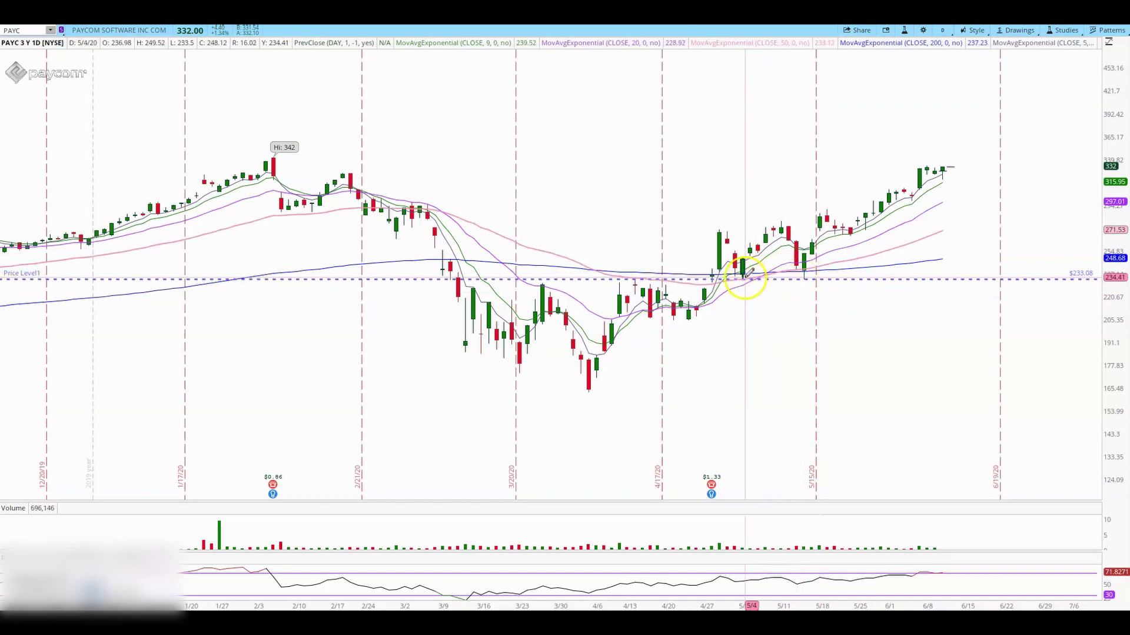
# - Examine PAYC's mid-May pullback and rebound against the $233.08 price level and the 200-period exponential moving average
pyautogui.click(809, 268)
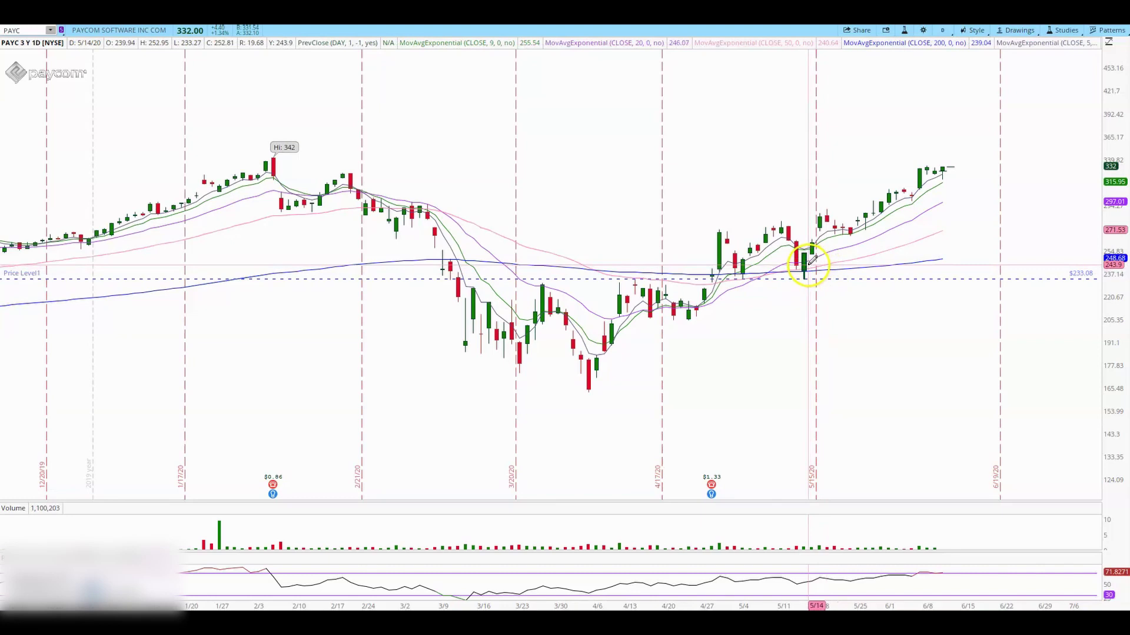
pyautogui.click(788, 265)
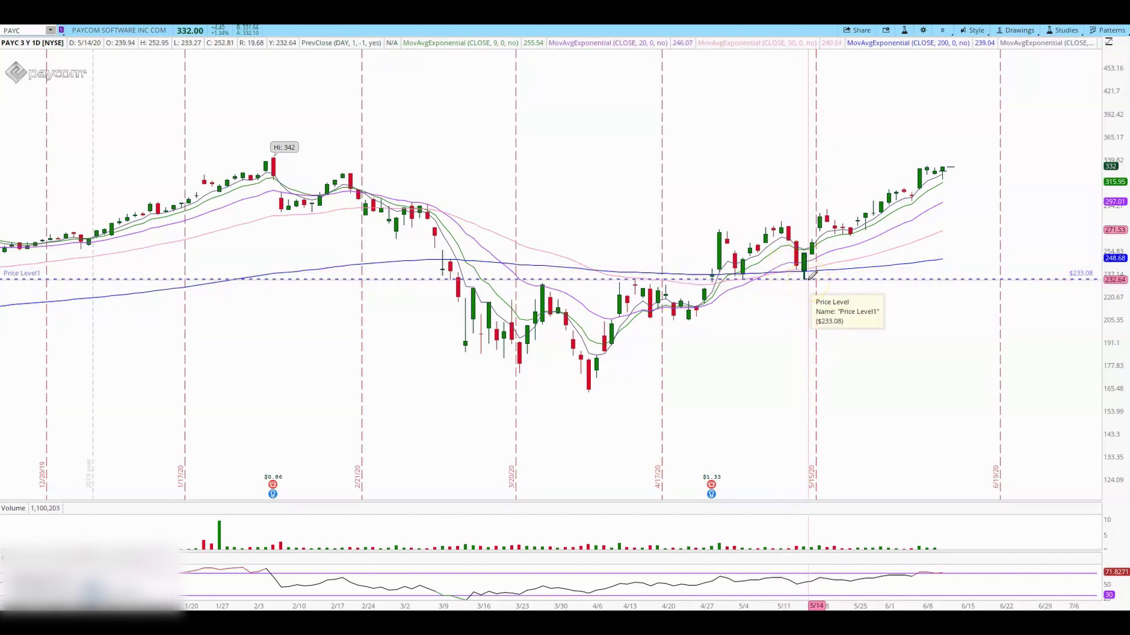
pyautogui.click(787, 254)
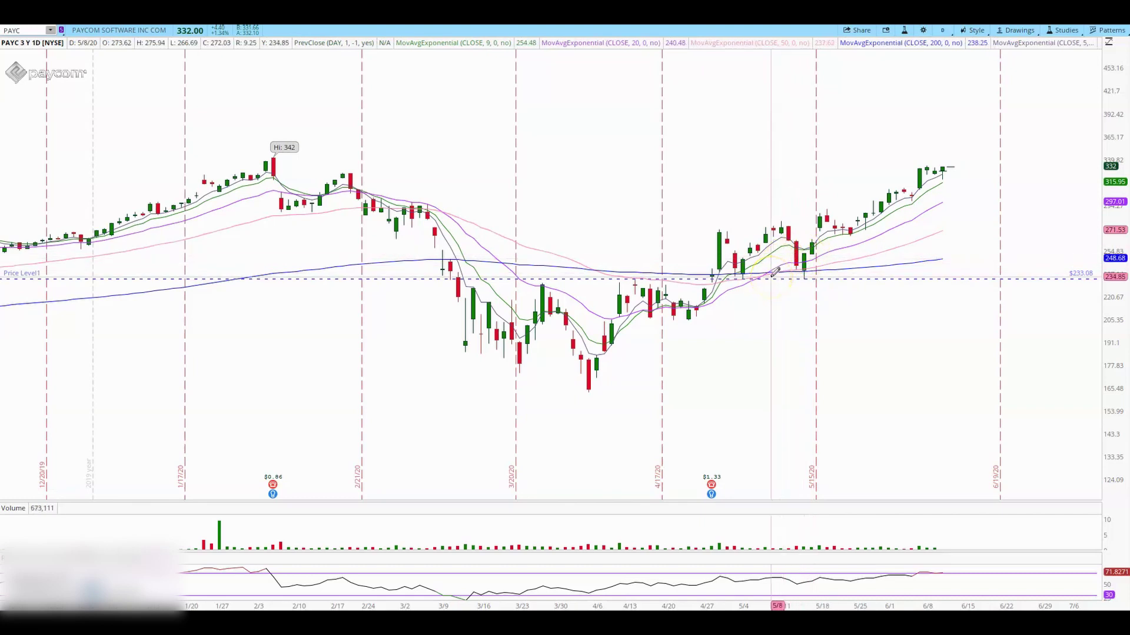
pyautogui.click(812, 278)
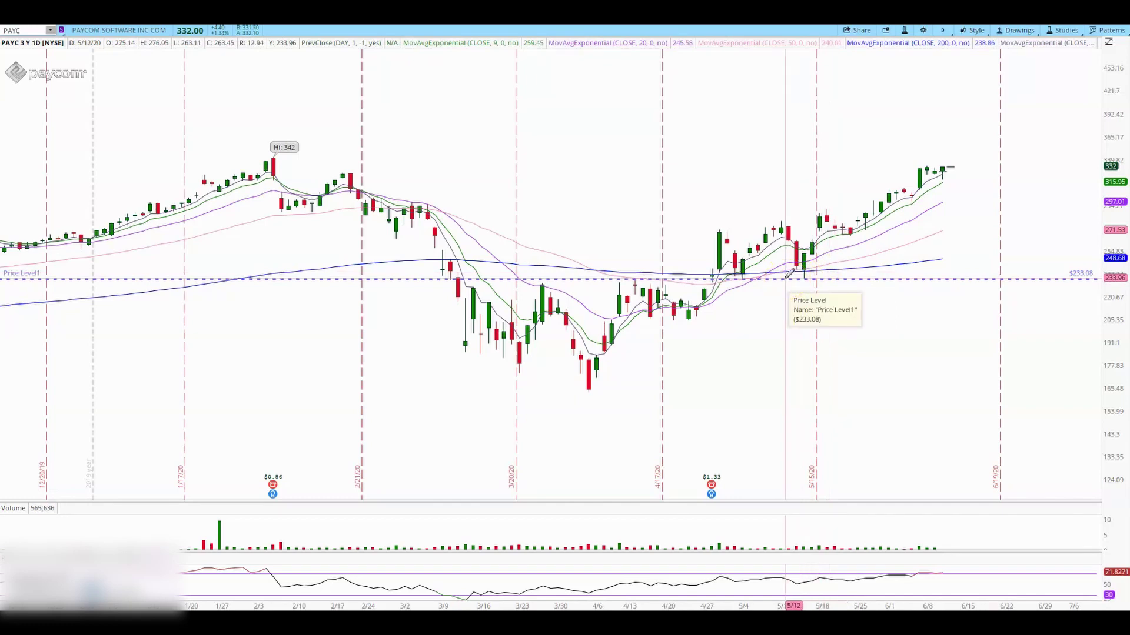
pyautogui.click(802, 279)
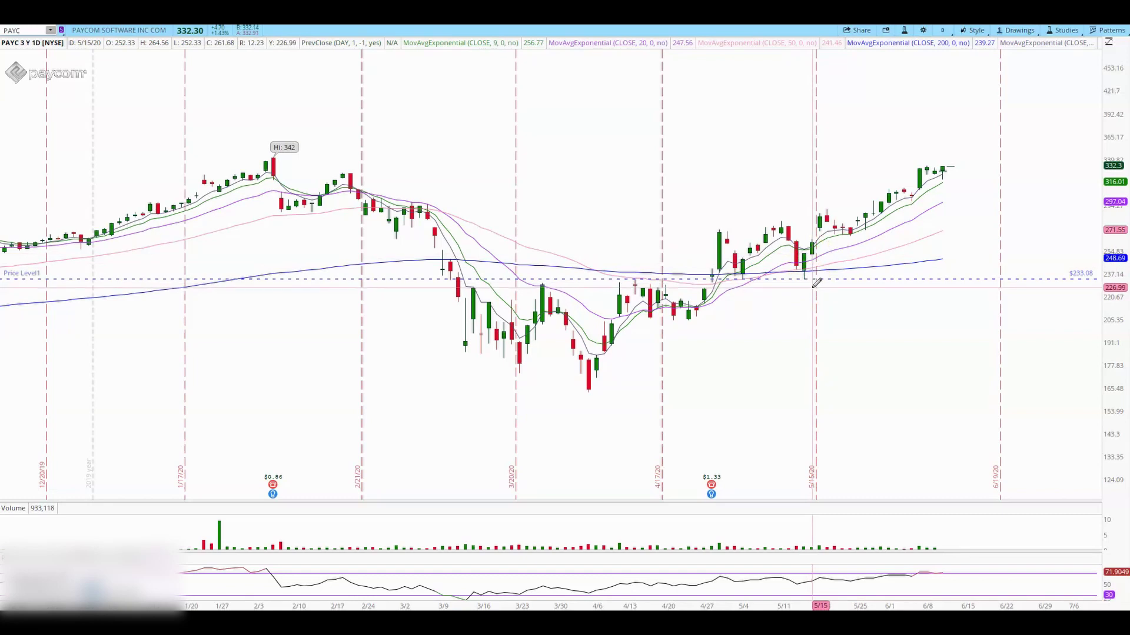
pyautogui.click(815, 270)
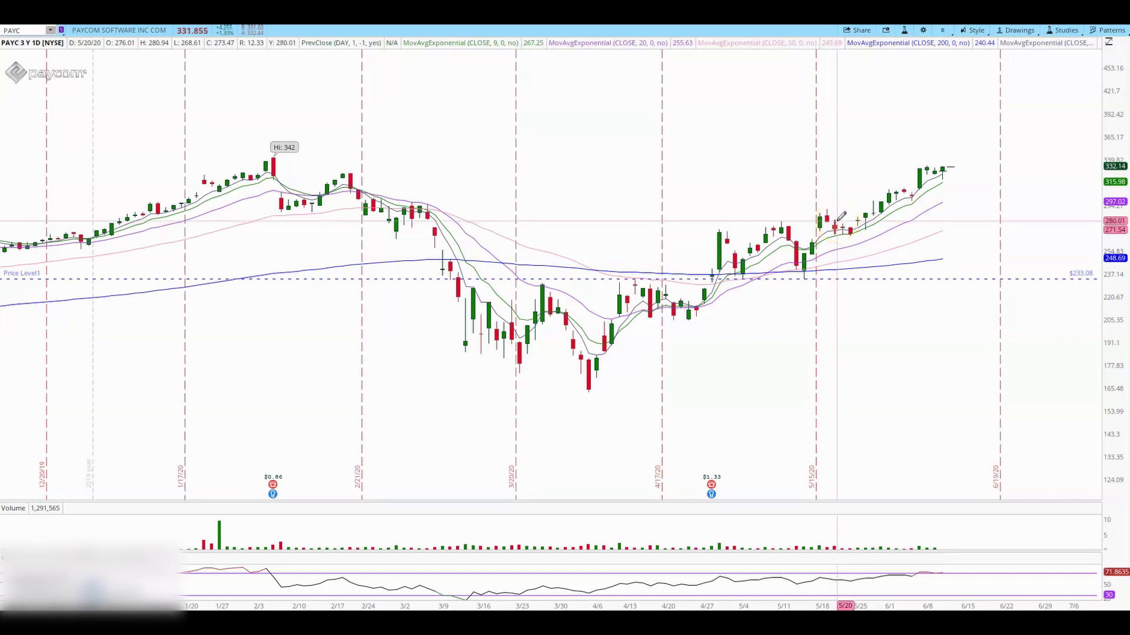
pyautogui.click(811, 202)
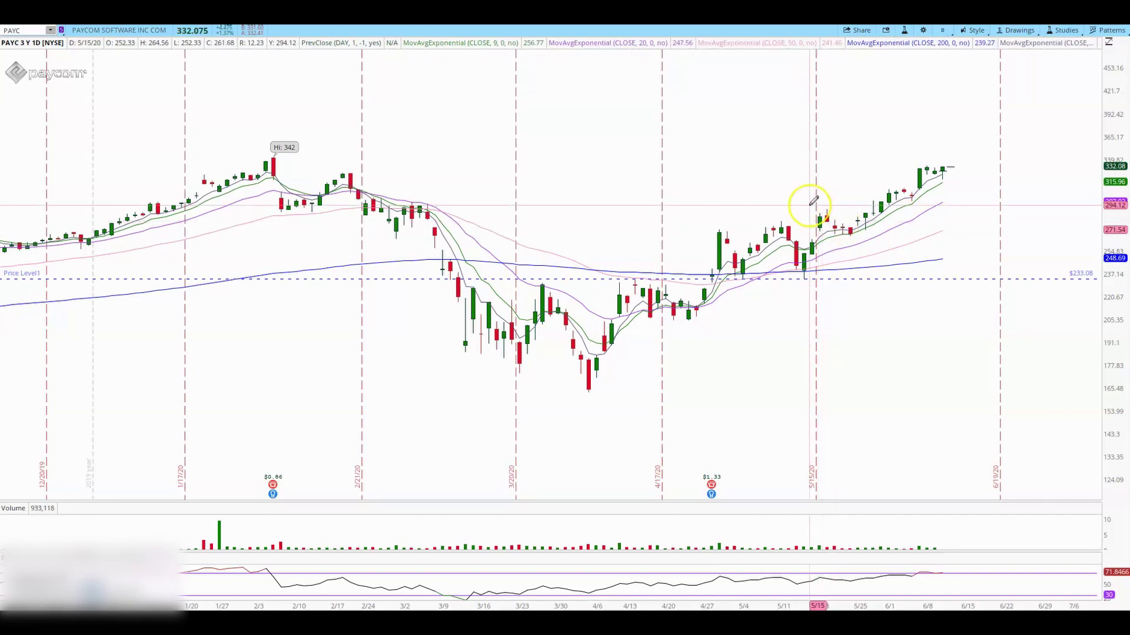
pyautogui.click(841, 232)
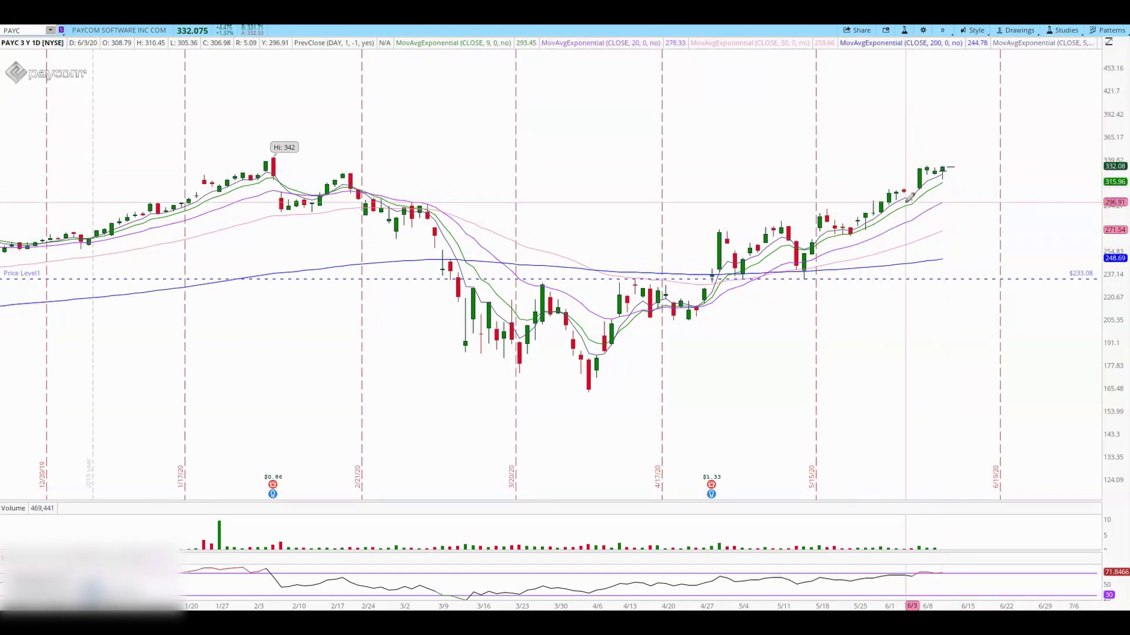
# - Examine how PAYC's latest June candles sit relative to the short-term and longer-term exponential moving averages
pyautogui.click(706, 389)
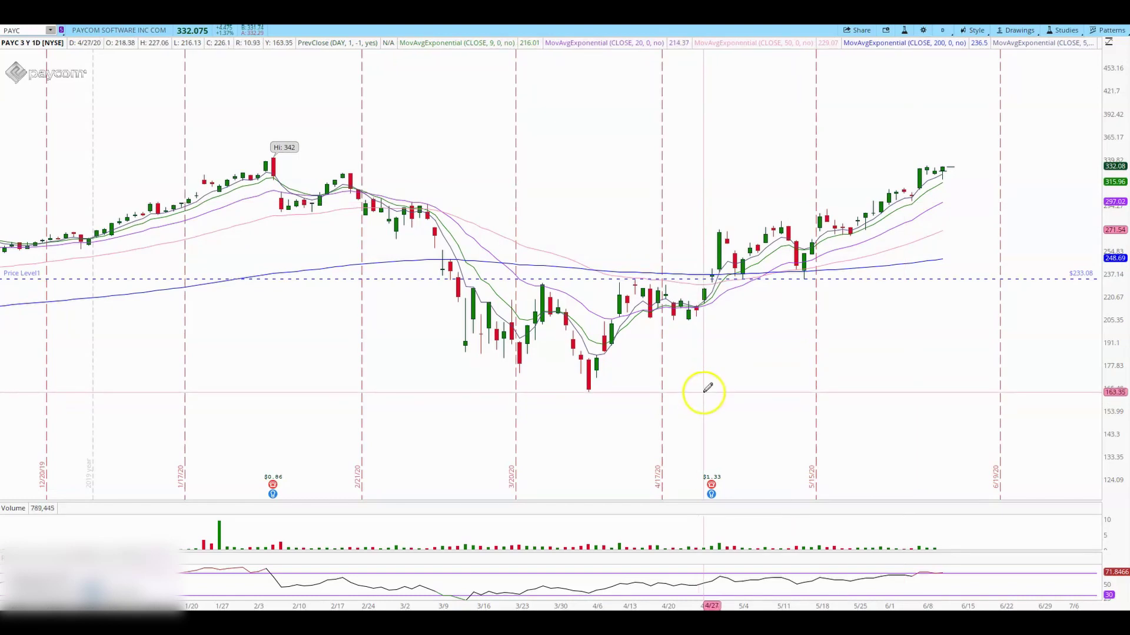
pyautogui.click(936, 181)
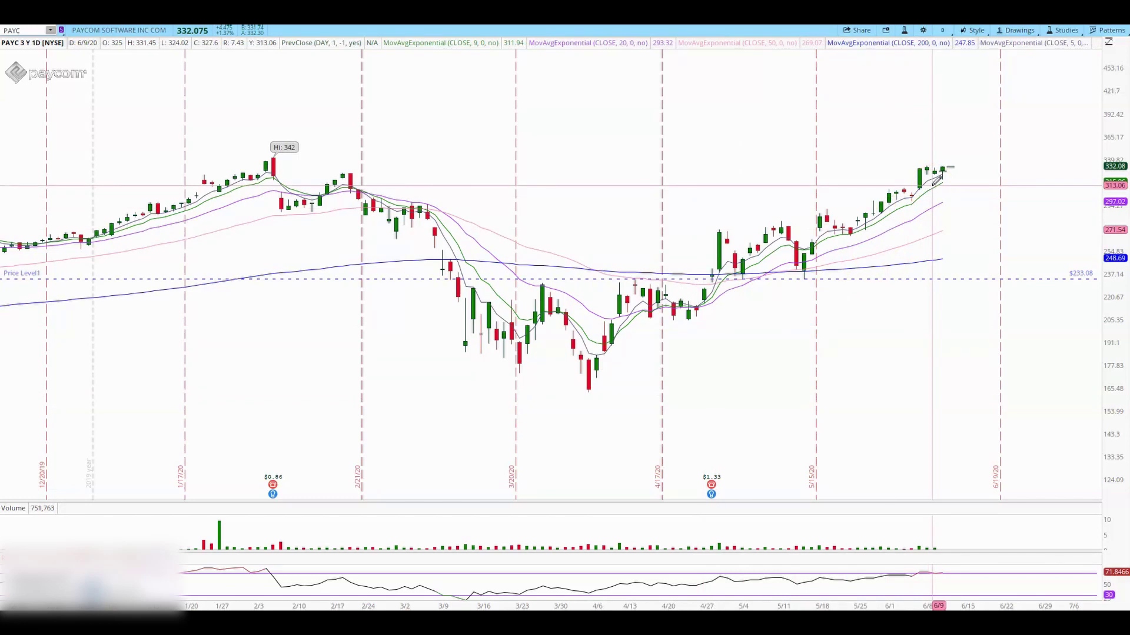
pyautogui.click(930, 202)
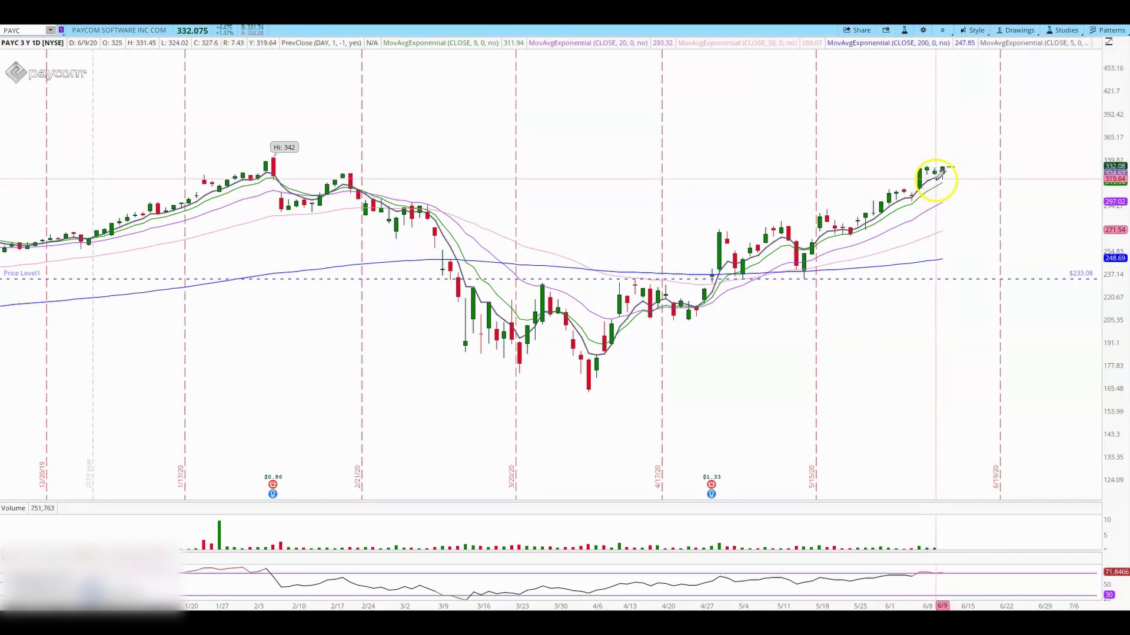
pyautogui.click(814, 257)
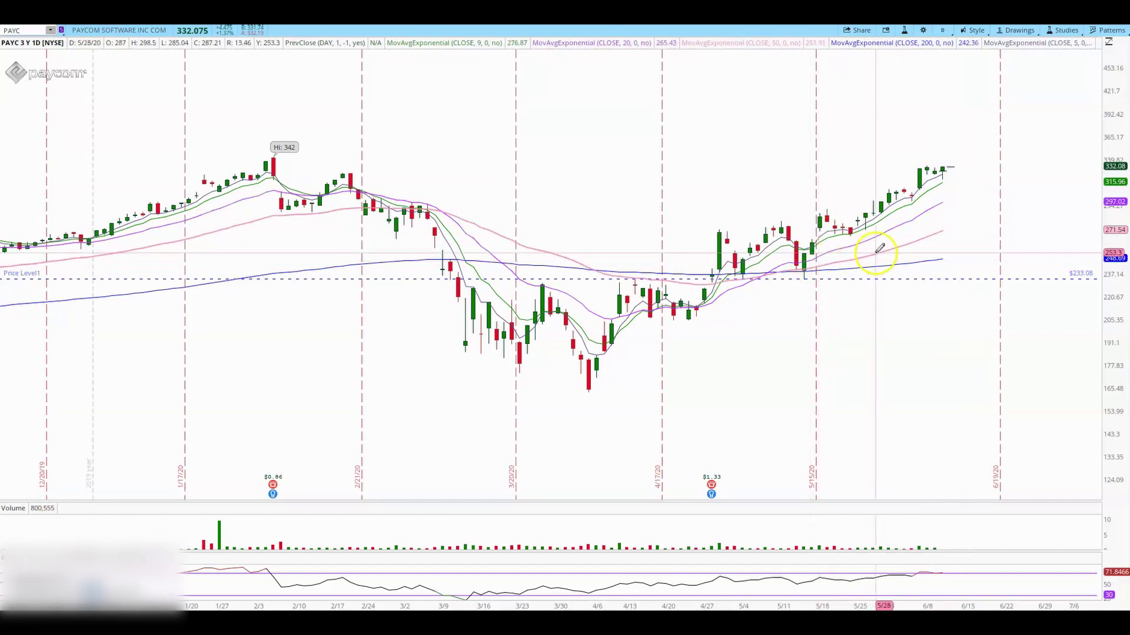
pyautogui.click(910, 201)
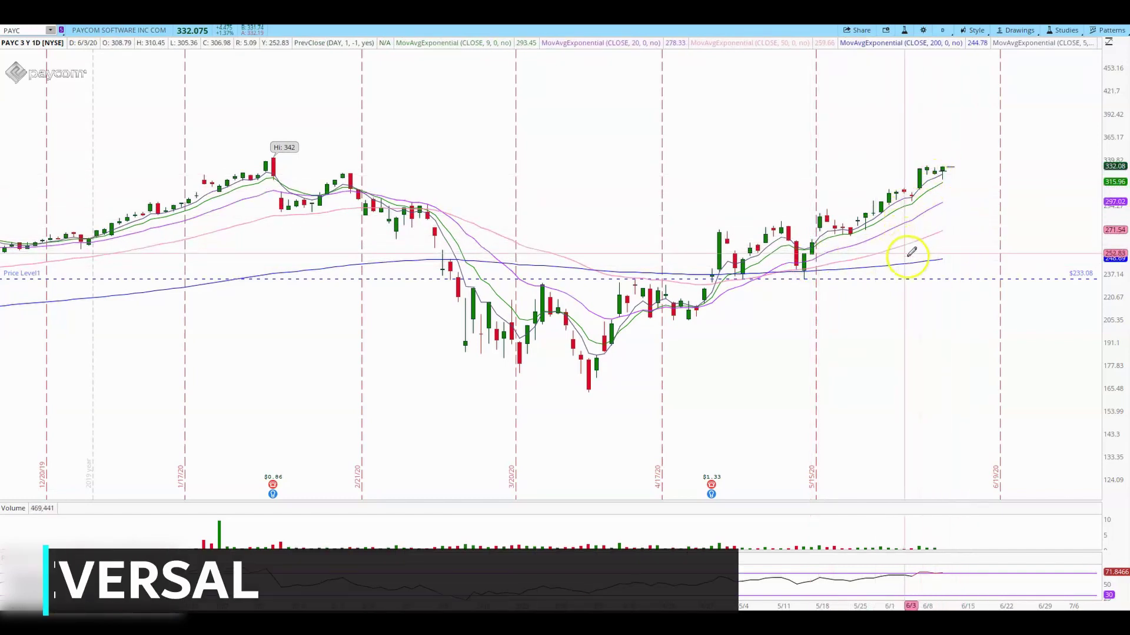
pyautogui.click(974, 176)
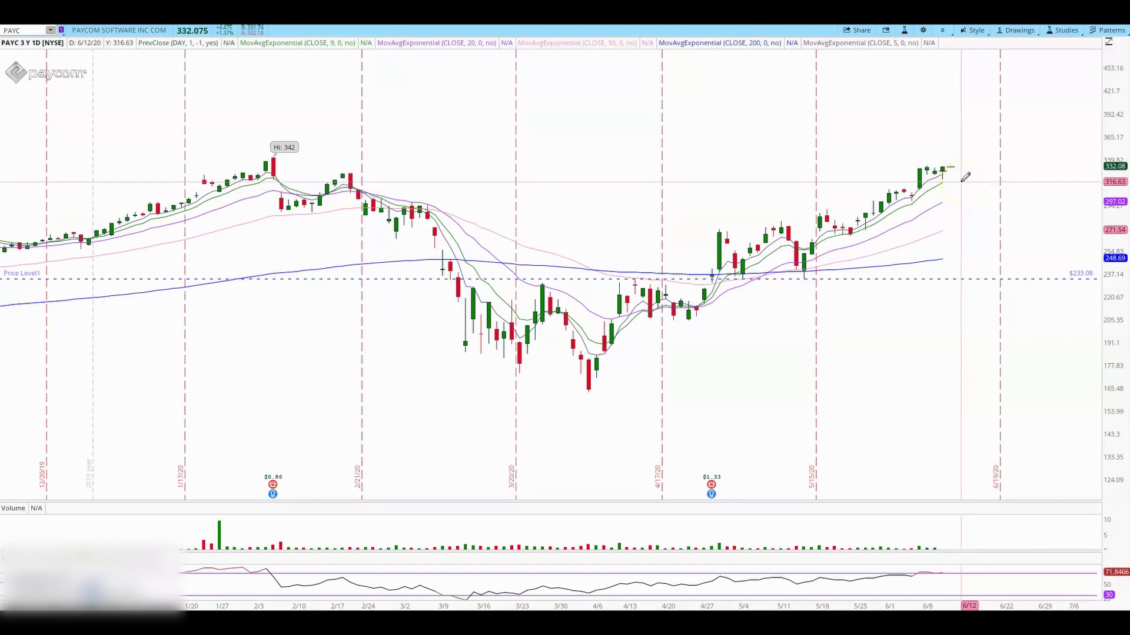
pyautogui.click(966, 227)
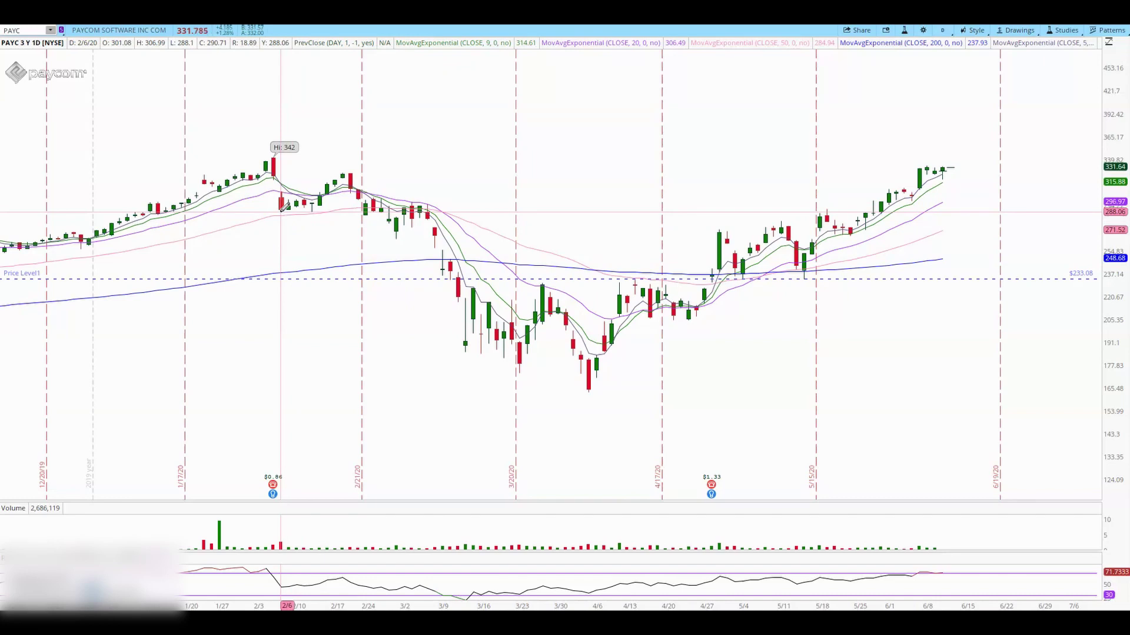
# - Draw three horizontal price levels at the previous resistance areas, at about $299.17, $327.59 and $344.1
pyautogui.click(430, 200)
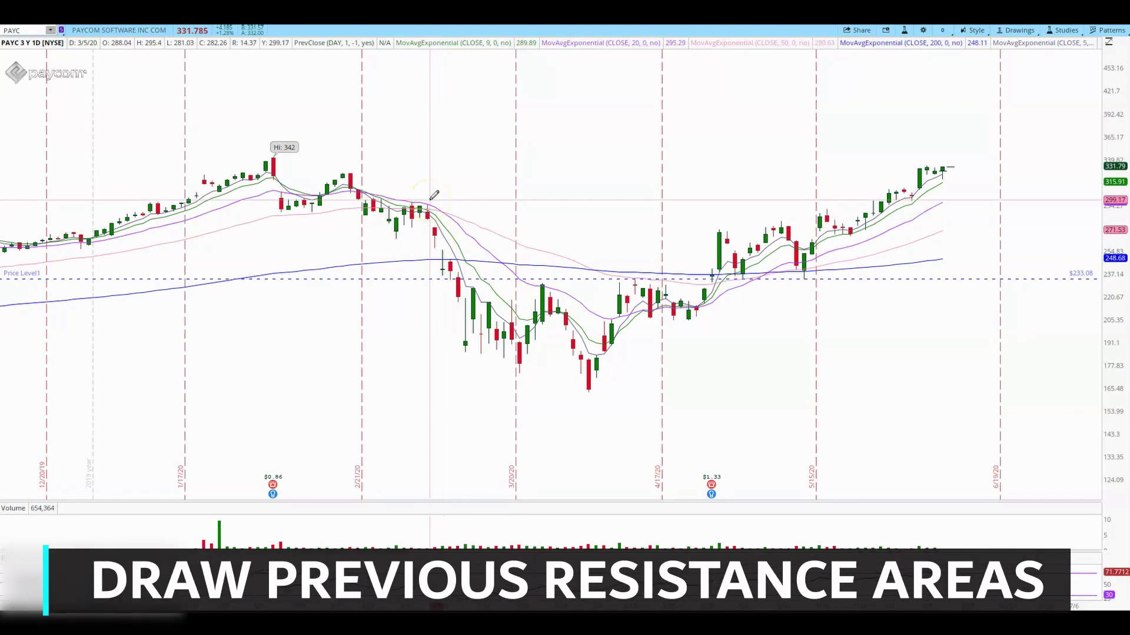
pyautogui.click(434, 172)
pyautogui.click(324, 154)
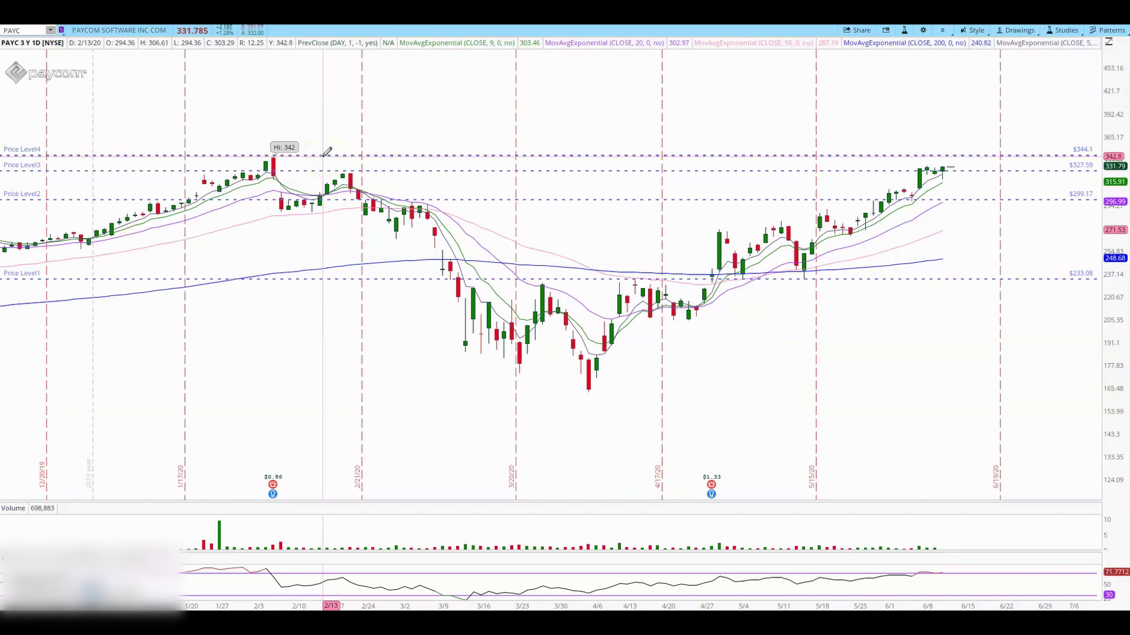
pyautogui.click(425, 193)
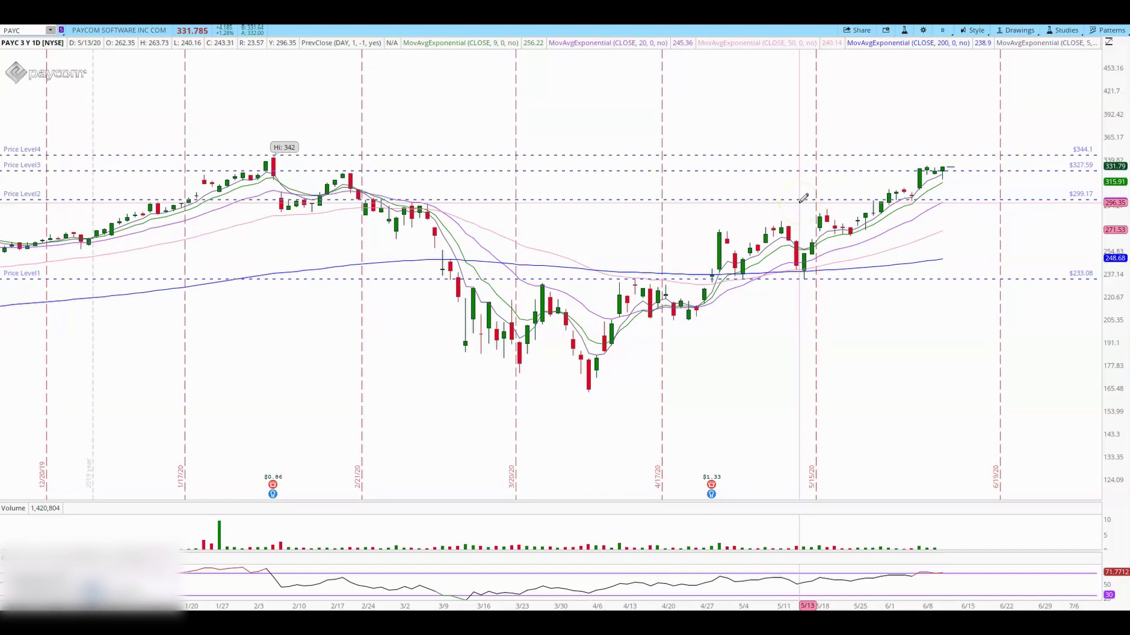
pyautogui.click(761, 335)
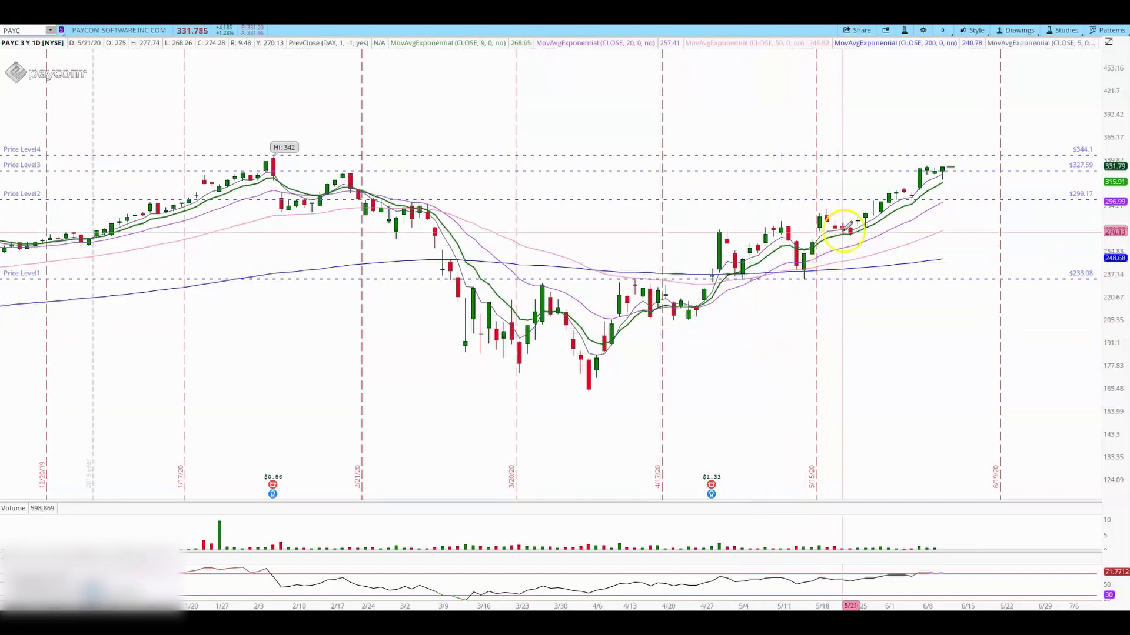
pyautogui.moveTo(828, 183)
pyautogui.mouseDown()
pyautogui.moveTo(801, 291)
pyautogui.moveTo(814, 294)
pyautogui.mouseUp()
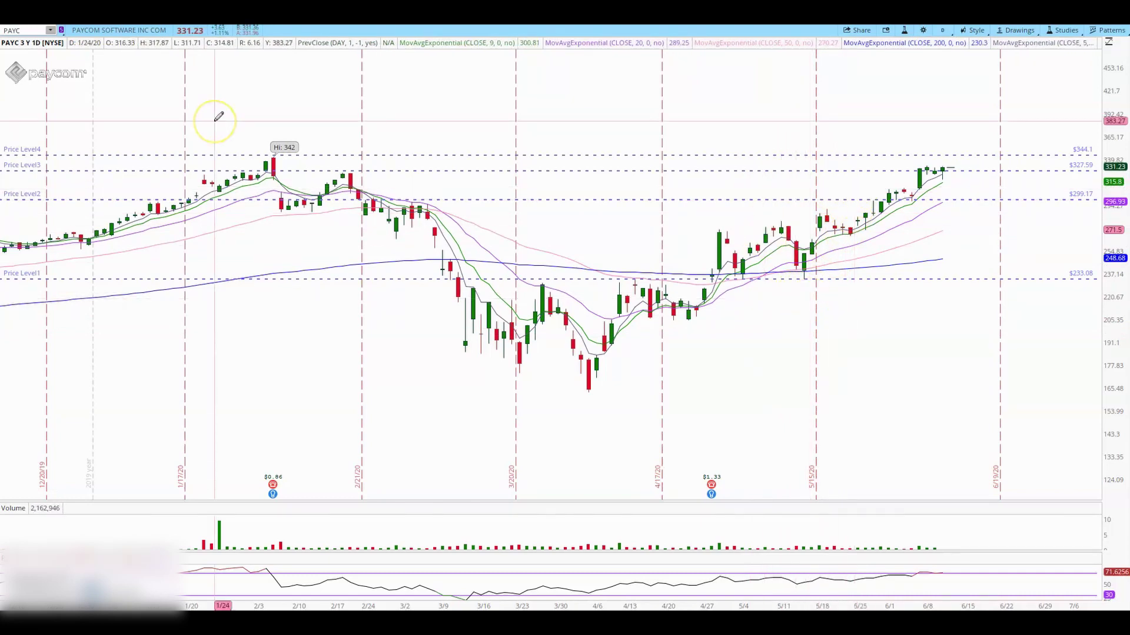
# - Load the chart for the ticker symbol LULU
pyautogui.click(38, 32)
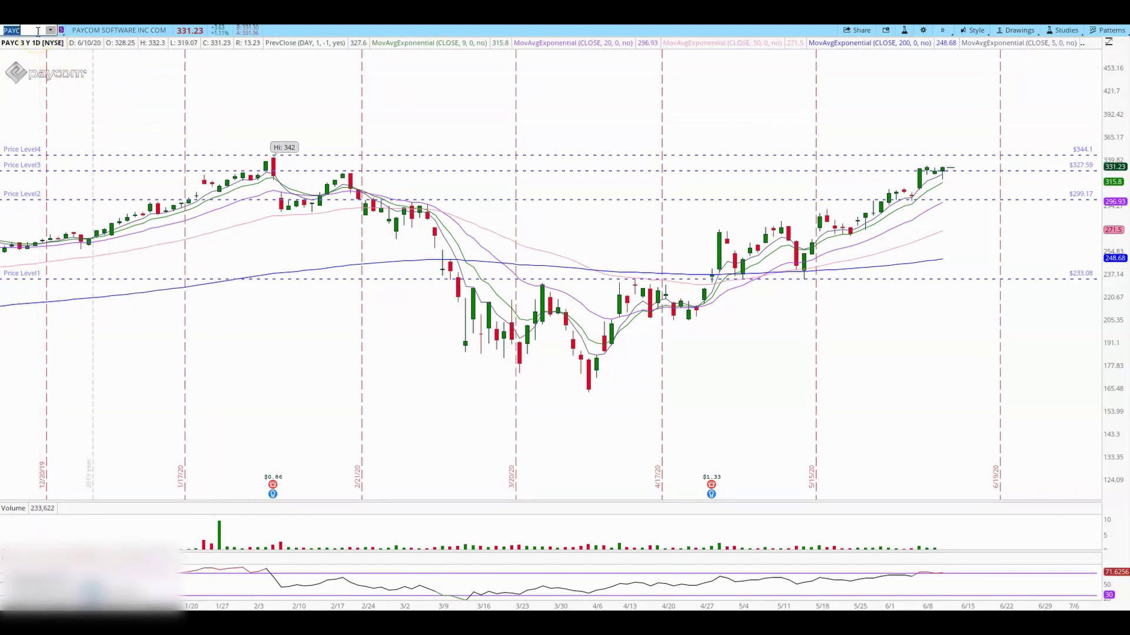
pyautogui.write('LULU')
pyautogui.press('Return')
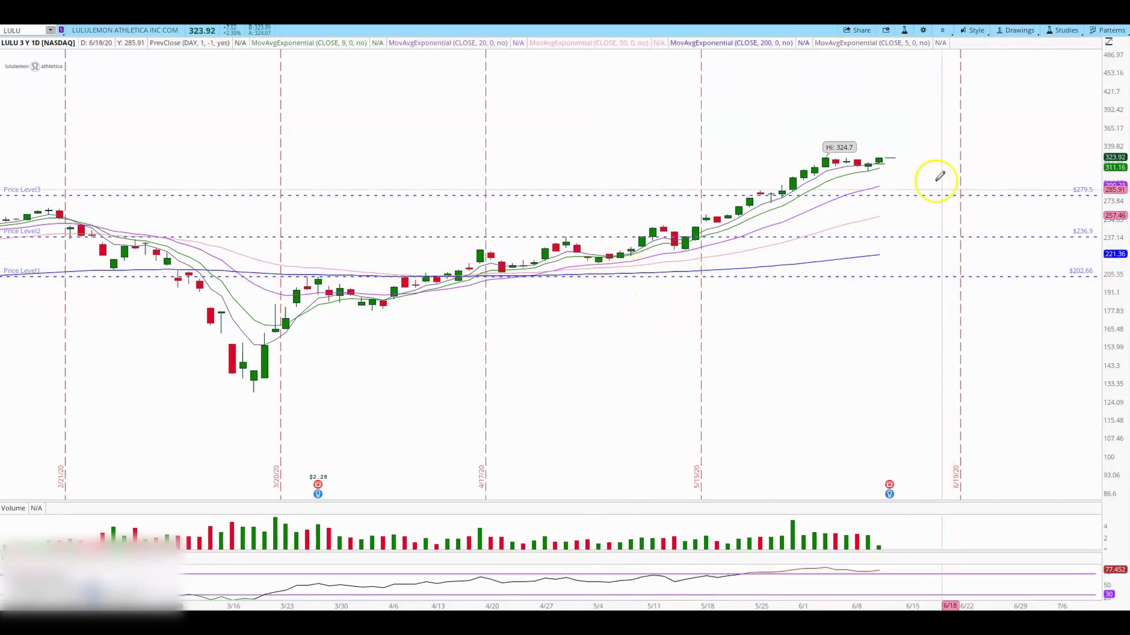
# - Examine LULU's late-April to early-May pullback candles against the 9-, 20- and 200-period exponential moving averages
pyautogui.click(602, 245)
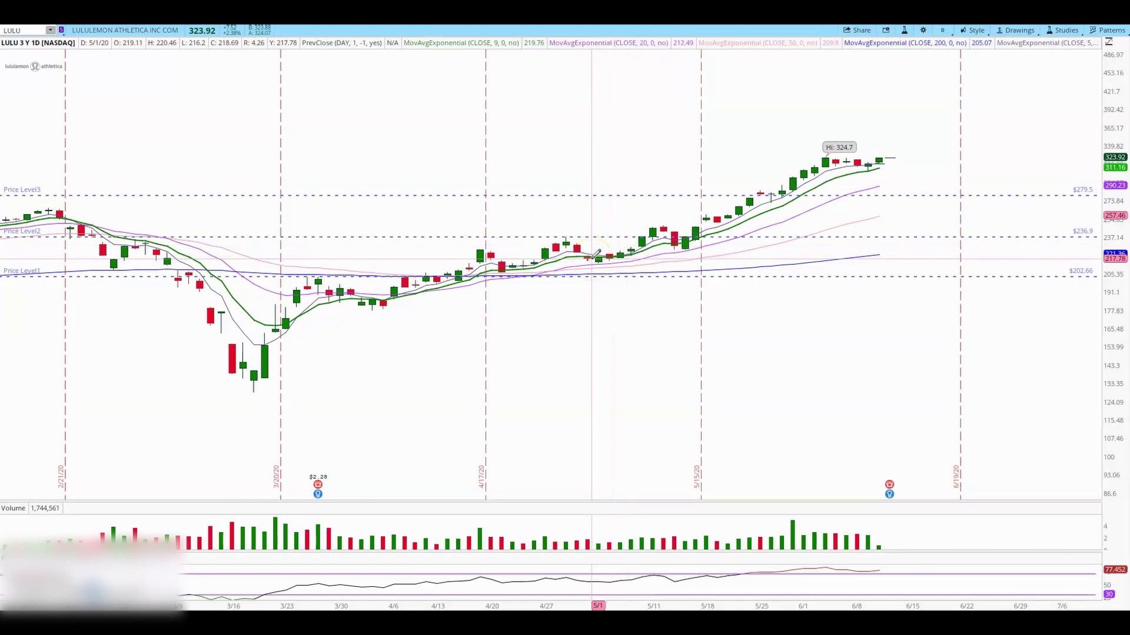
pyautogui.click(606, 254)
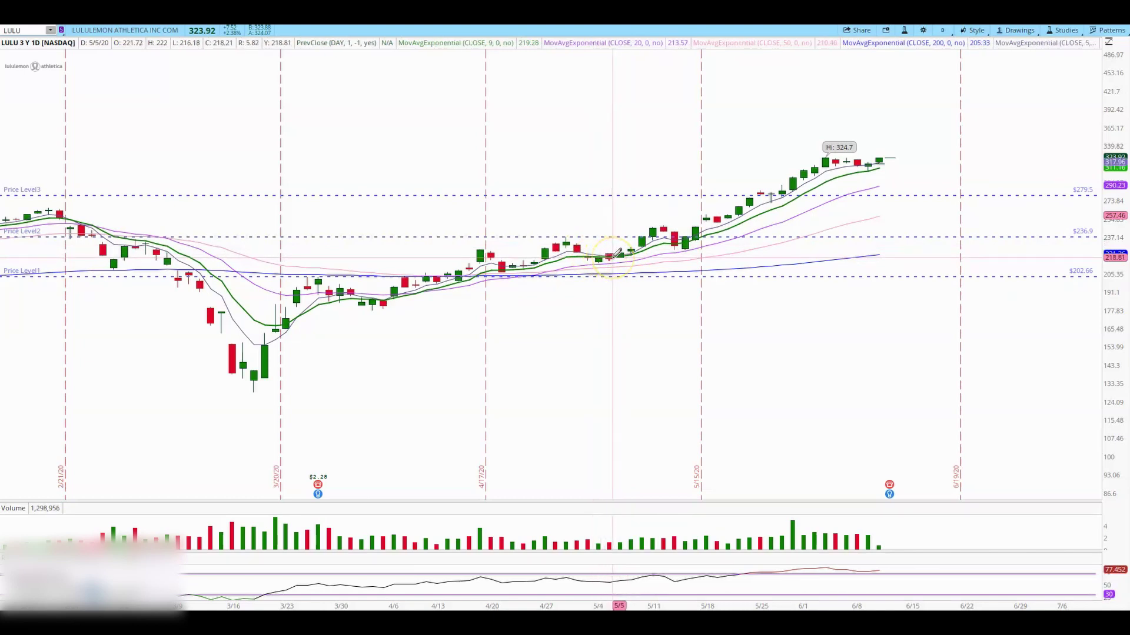
pyautogui.click(610, 273)
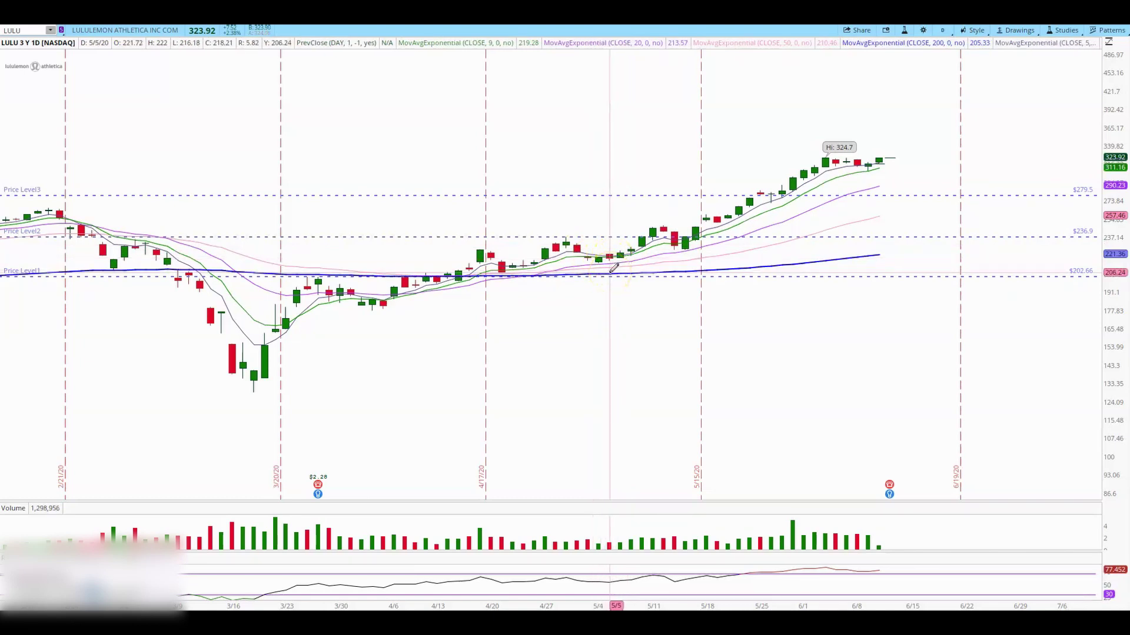
pyautogui.click(606, 256)
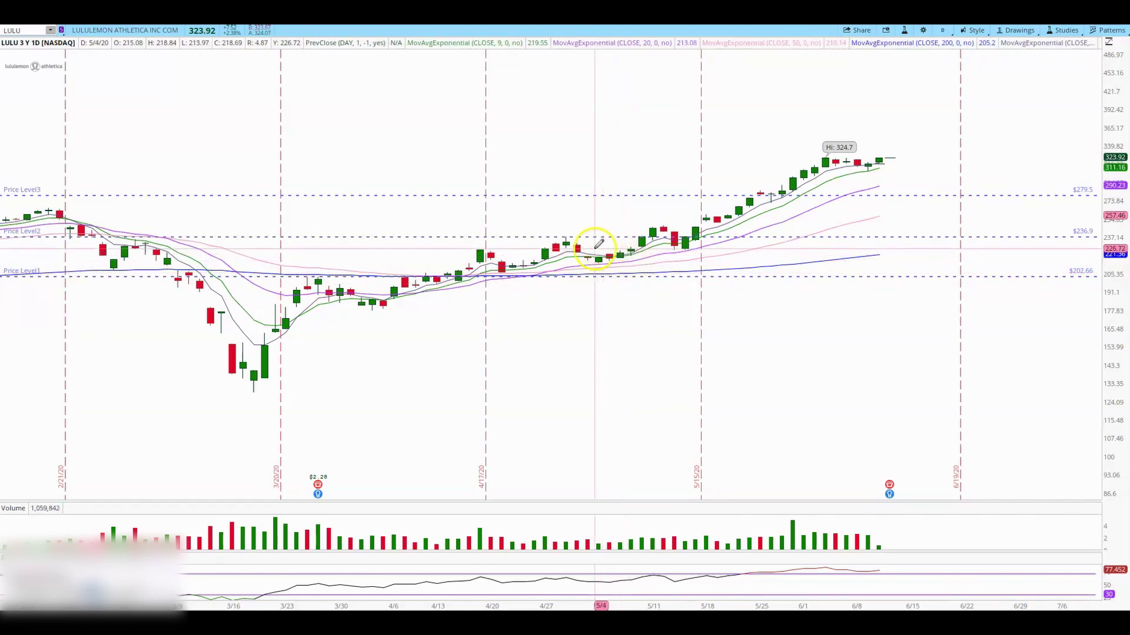
pyautogui.click(633, 271)
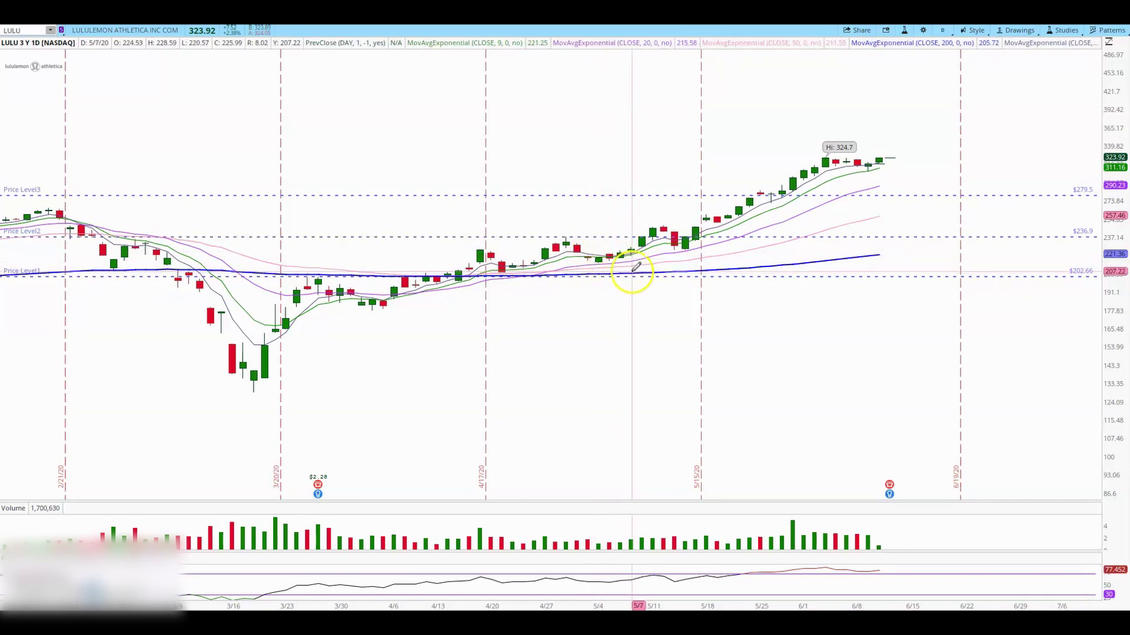
pyautogui.click(580, 245)
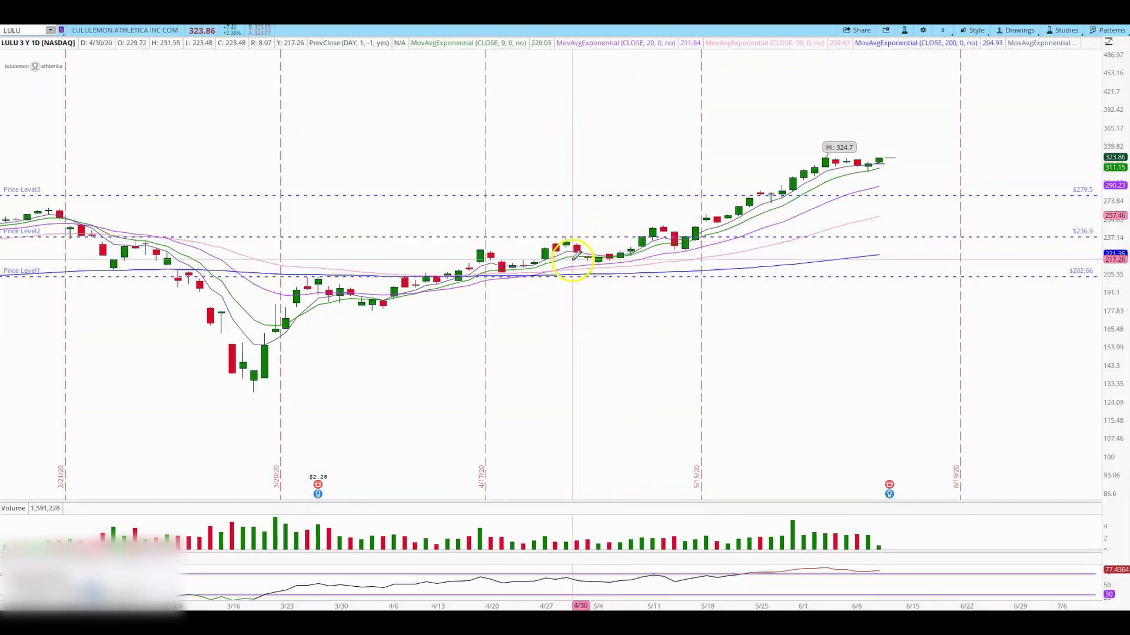
pyautogui.click(592, 265)
pyautogui.click(612, 271)
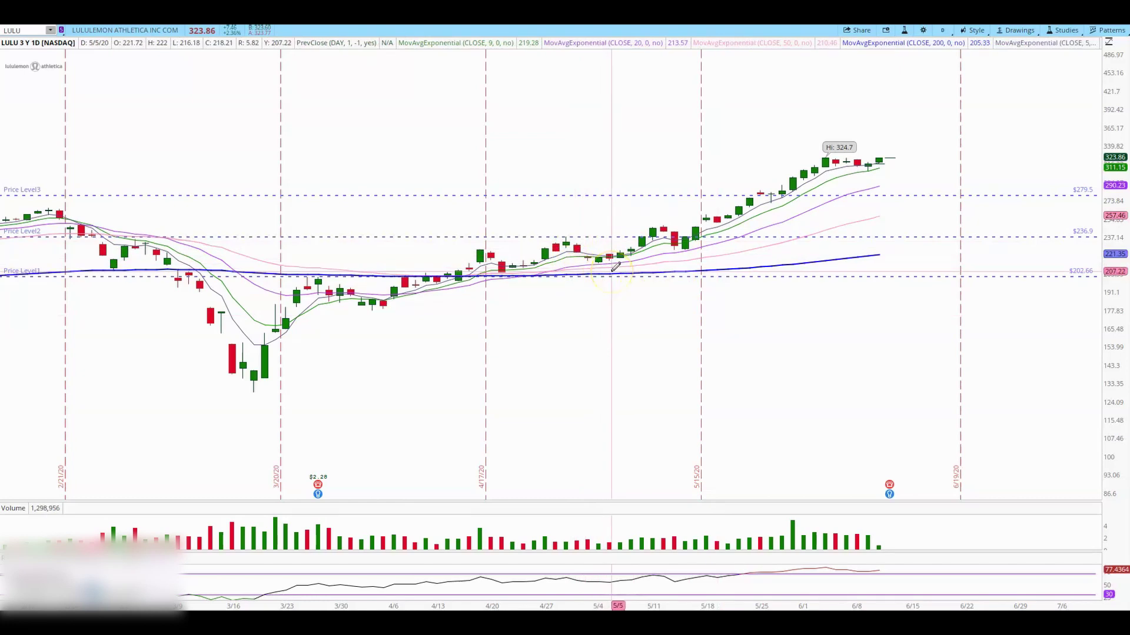
pyautogui.click(620, 252)
pyautogui.click(626, 252)
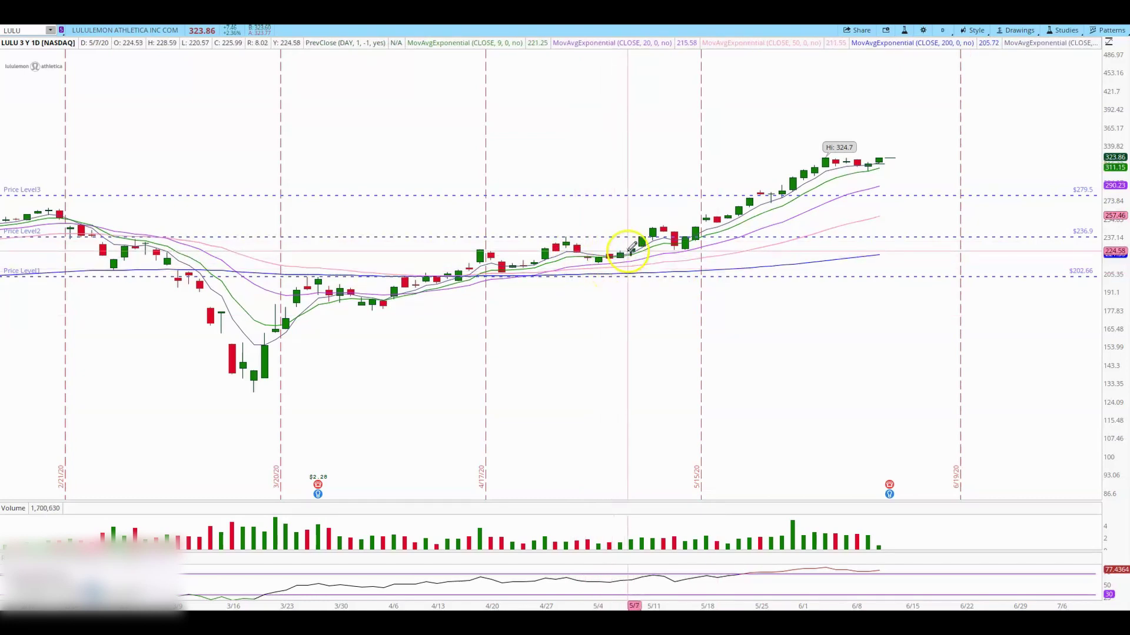
pyautogui.click(581, 257)
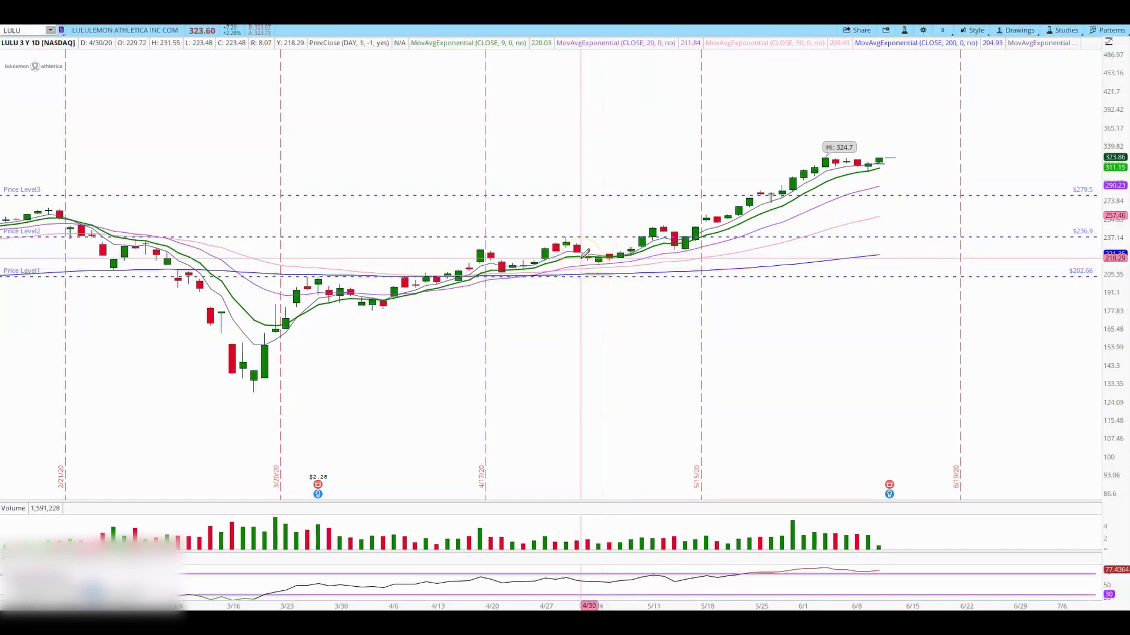
pyautogui.click(590, 262)
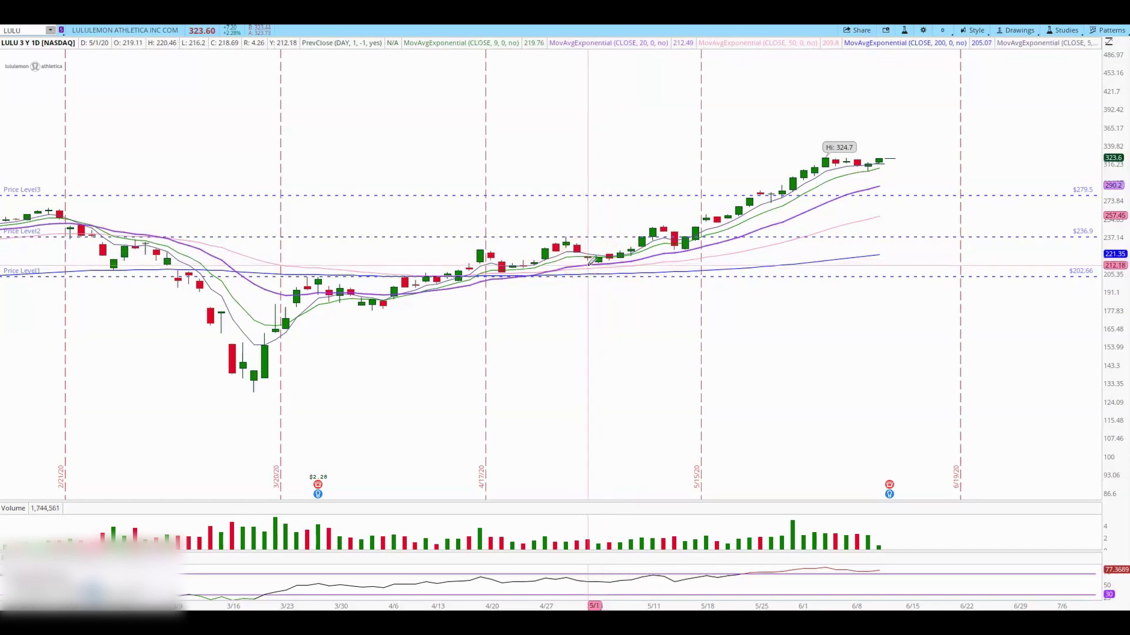
pyautogui.click(608, 272)
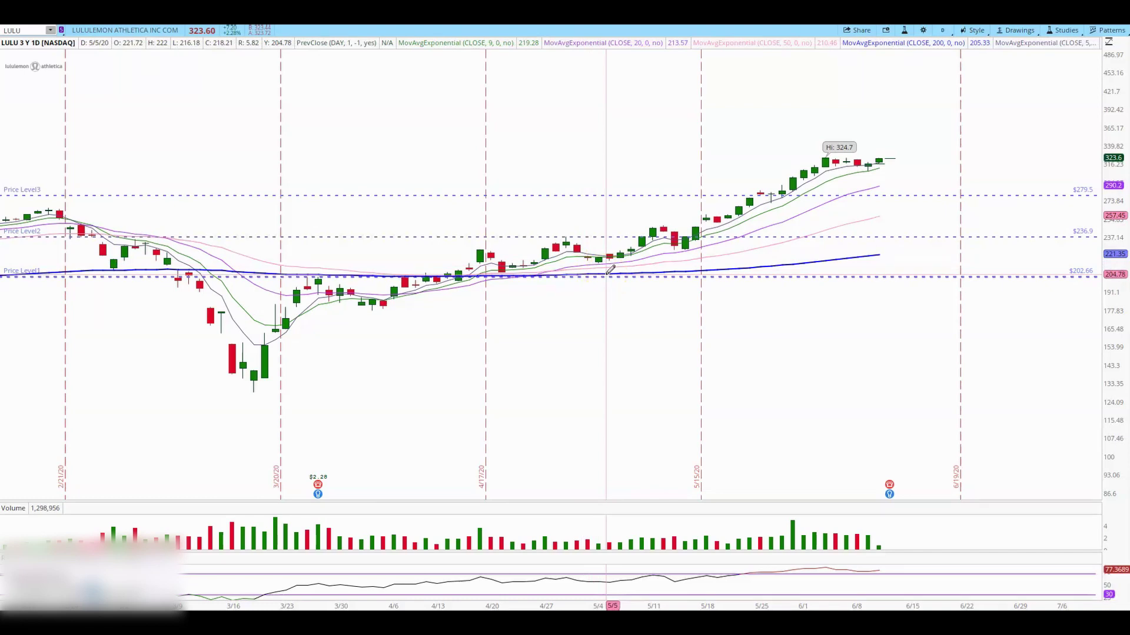
pyautogui.click(612, 269)
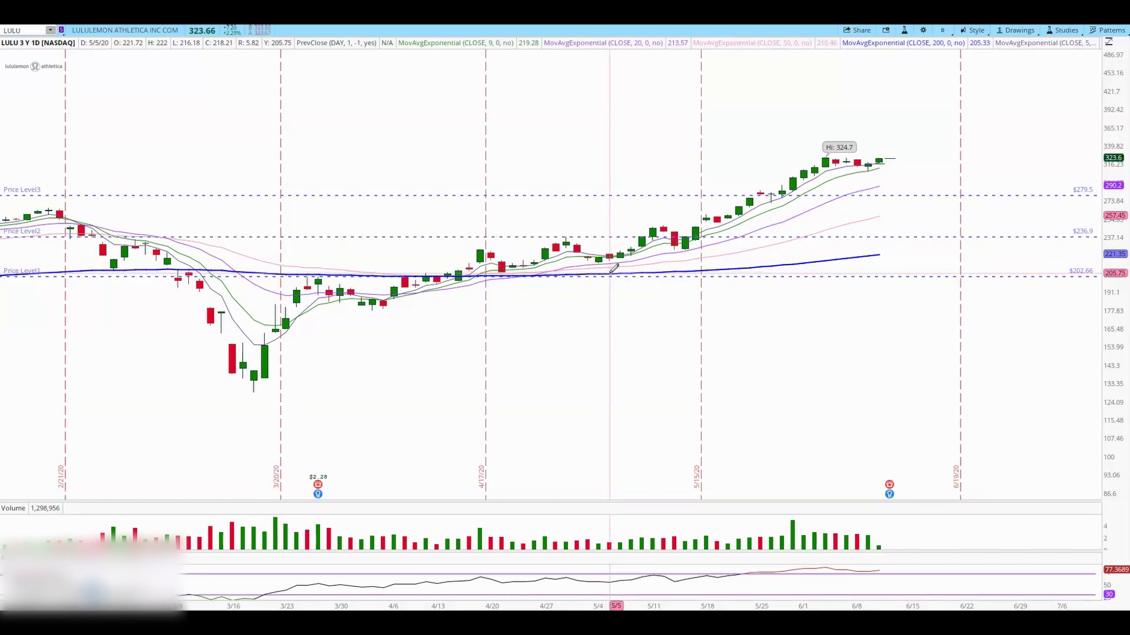
# - Examine LULU's May 4–7 candles against the 50- and 200-period exponential moving averages and the $202.66 support level
pyautogui.click(627, 267)
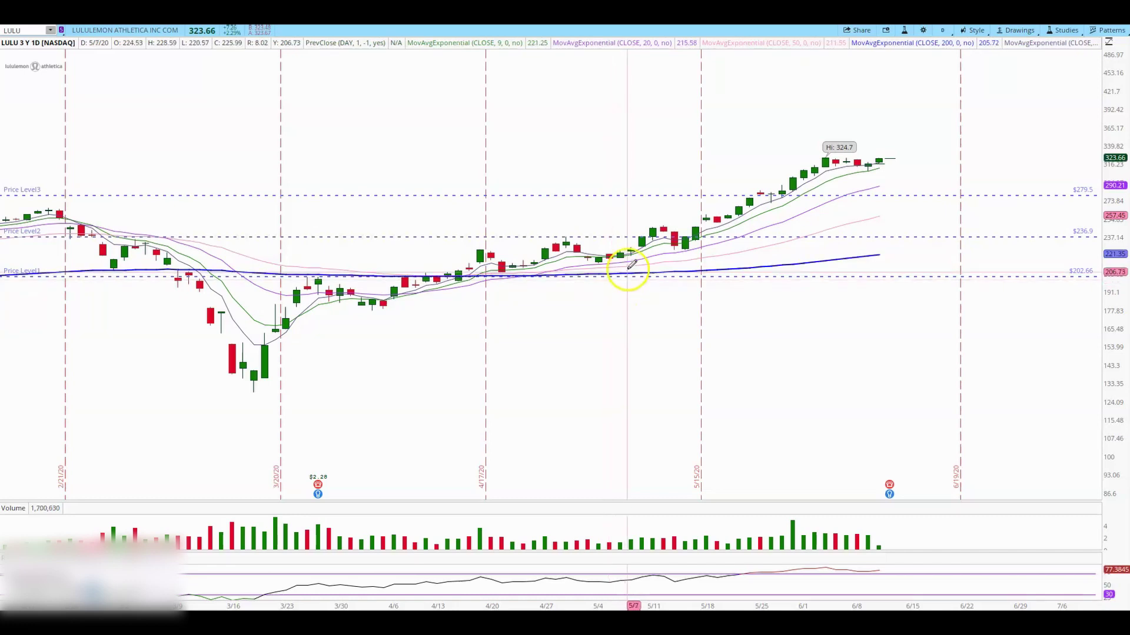
pyautogui.moveTo(615, 239)
pyautogui.mouseDown()
pyautogui.moveTo(589, 262)
pyautogui.moveTo(608, 266)
pyautogui.moveTo(635, 256)
pyautogui.moveTo(597, 251)
pyautogui.moveTo(632, 246)
pyautogui.moveTo(625, 263)
pyautogui.mouseUp()
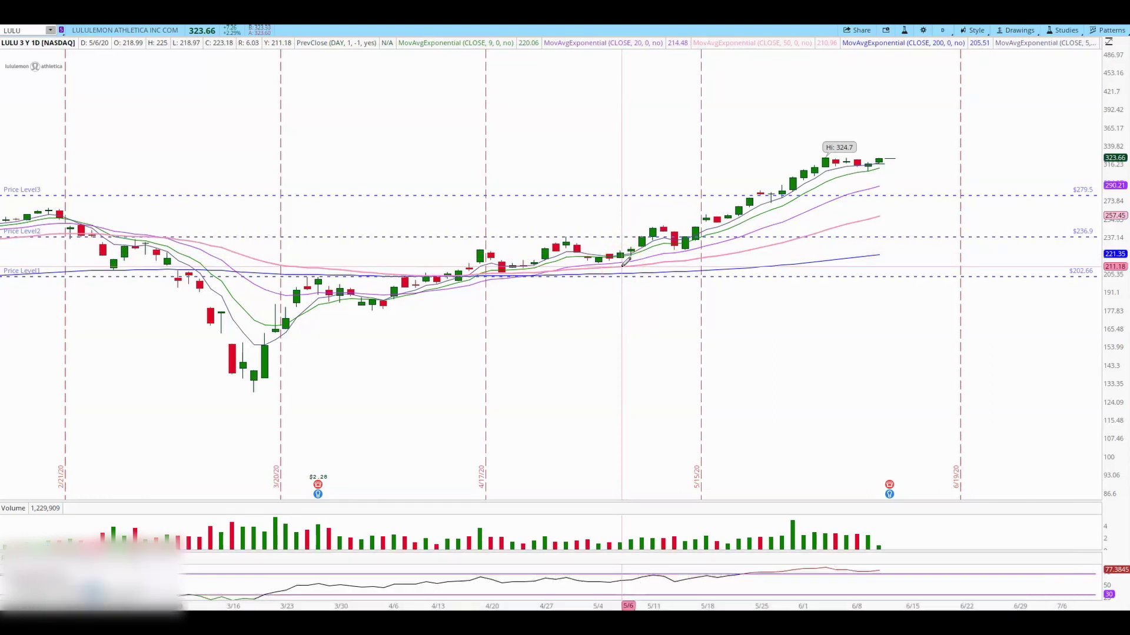
pyautogui.moveTo(625, 263)
pyautogui.mouseDown()
pyautogui.moveTo(598, 253)
pyautogui.moveTo(592, 269)
pyautogui.moveTo(634, 255)
pyautogui.moveTo(601, 257)
pyautogui.mouseUp()
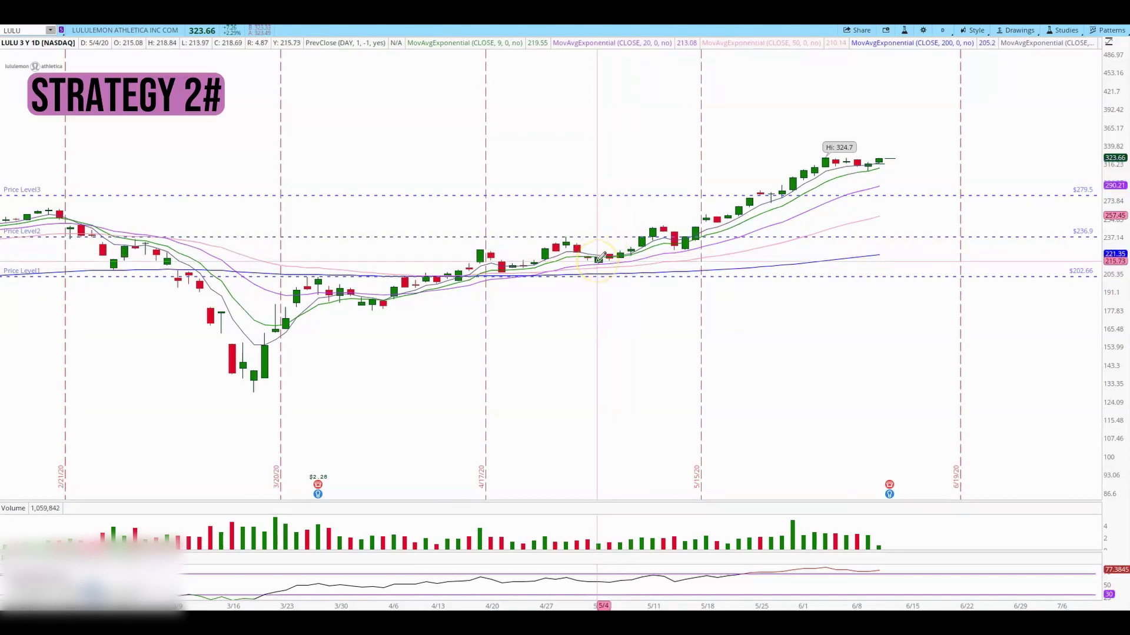
pyautogui.click(602, 271)
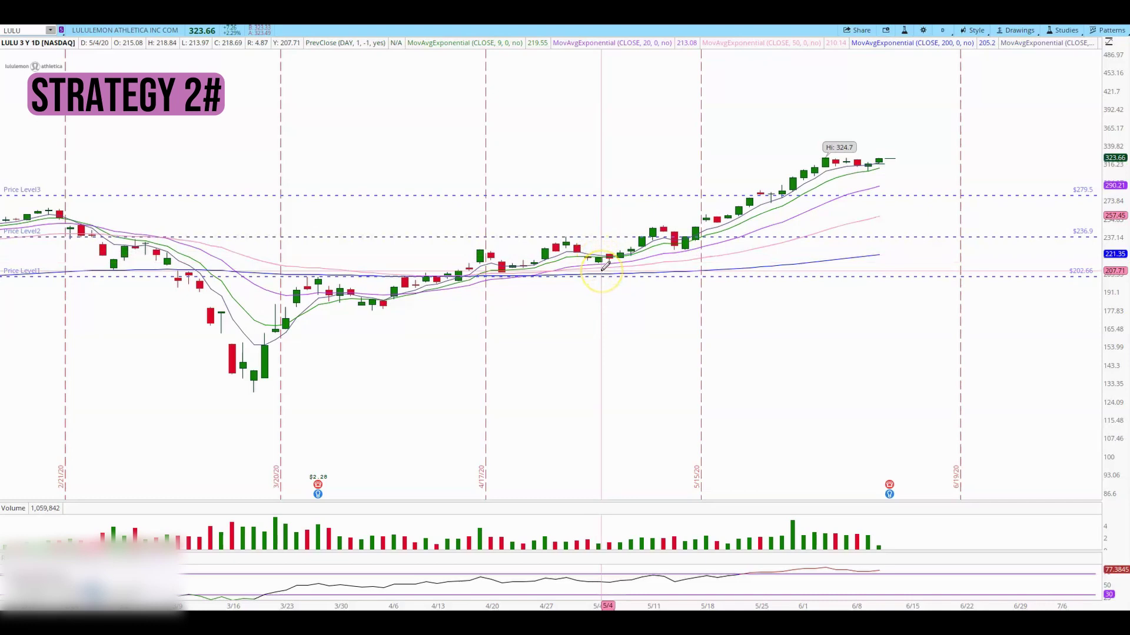
pyautogui.moveTo(605, 266)
pyautogui.mouseDown()
pyautogui.moveTo(595, 270)
pyautogui.moveTo(620, 264)
pyautogui.mouseUp()
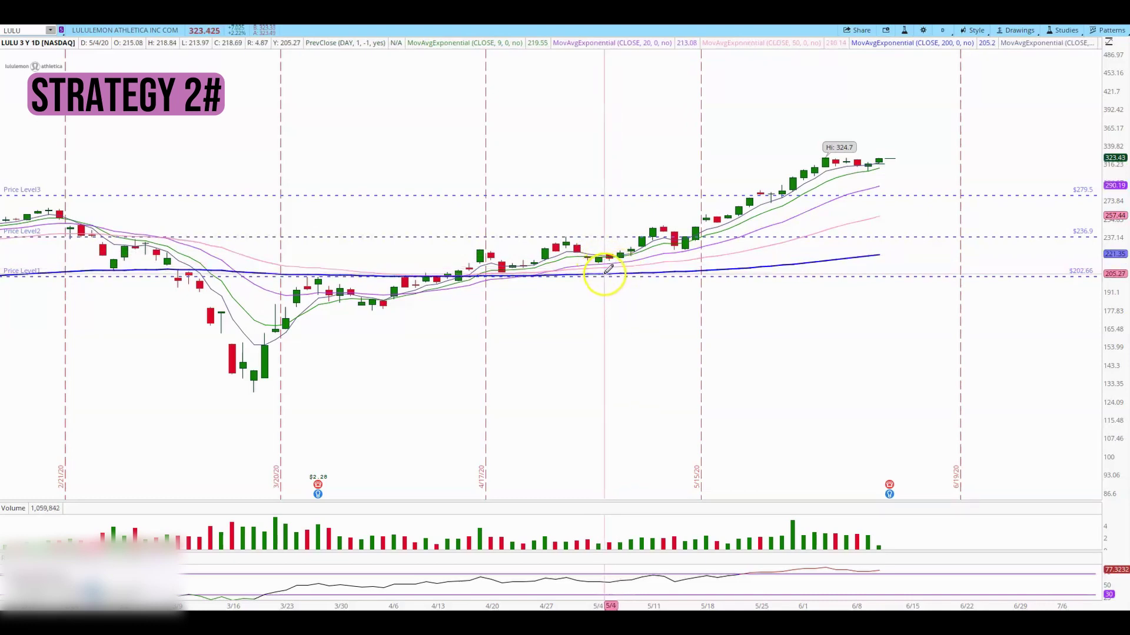
pyautogui.moveTo(608, 269); pyautogui.dragTo(606, 275)
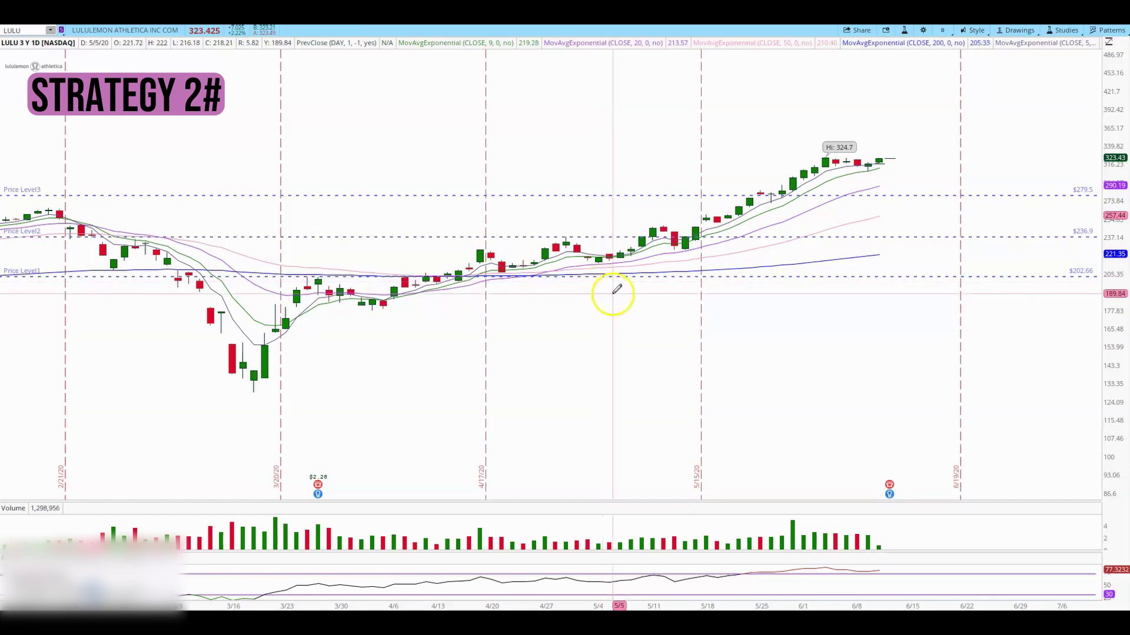
pyautogui.moveTo(612, 295)
pyautogui.mouseDown()
pyautogui.moveTo(637, 285)
pyautogui.moveTo(632, 265)
pyautogui.moveTo(683, 252)
pyautogui.moveTo(588, 240)
pyautogui.moveTo(623, 272)
pyautogui.moveTo(630, 244)
pyautogui.moveTo(597, 245)
pyautogui.moveTo(598, 268)
pyautogui.moveTo(618, 253)
pyautogui.moveTo(593, 257)
pyautogui.mouseUp()
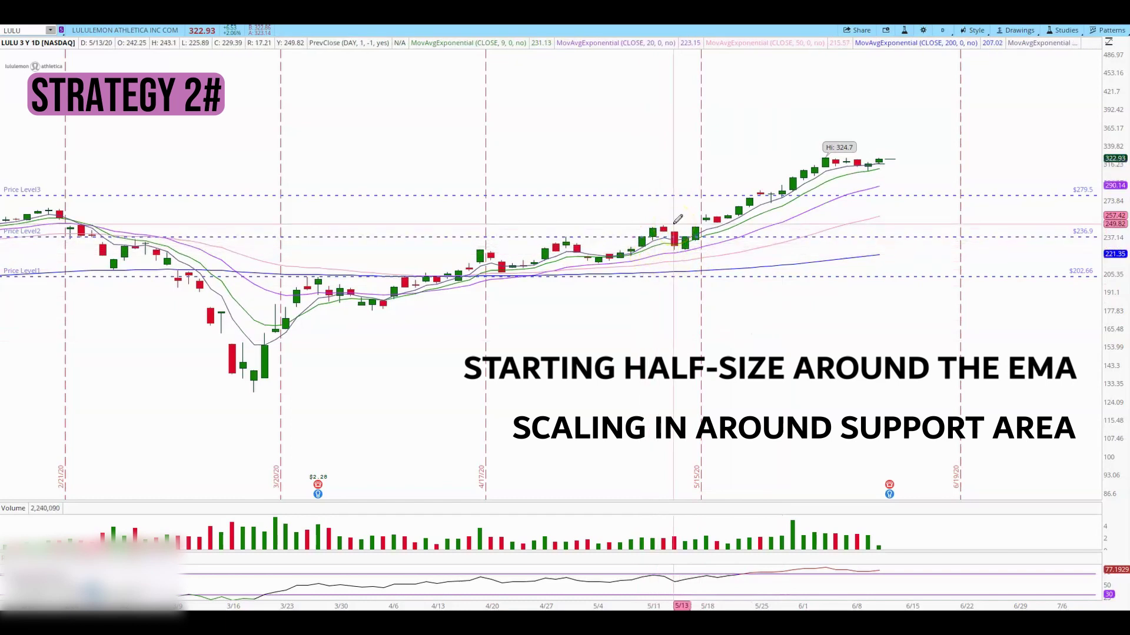
# - Examine LULU's mid-to-late-May advance through the $236.9 resistance level and up to the $279.5 level
pyautogui.click(639, 240)
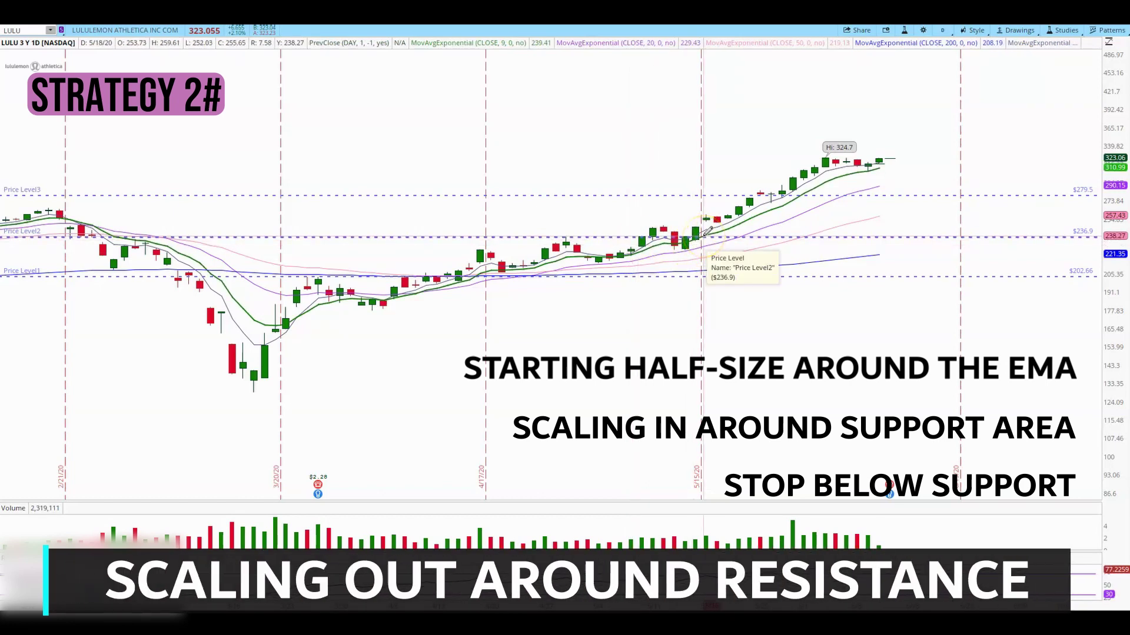
pyautogui.click(709, 227)
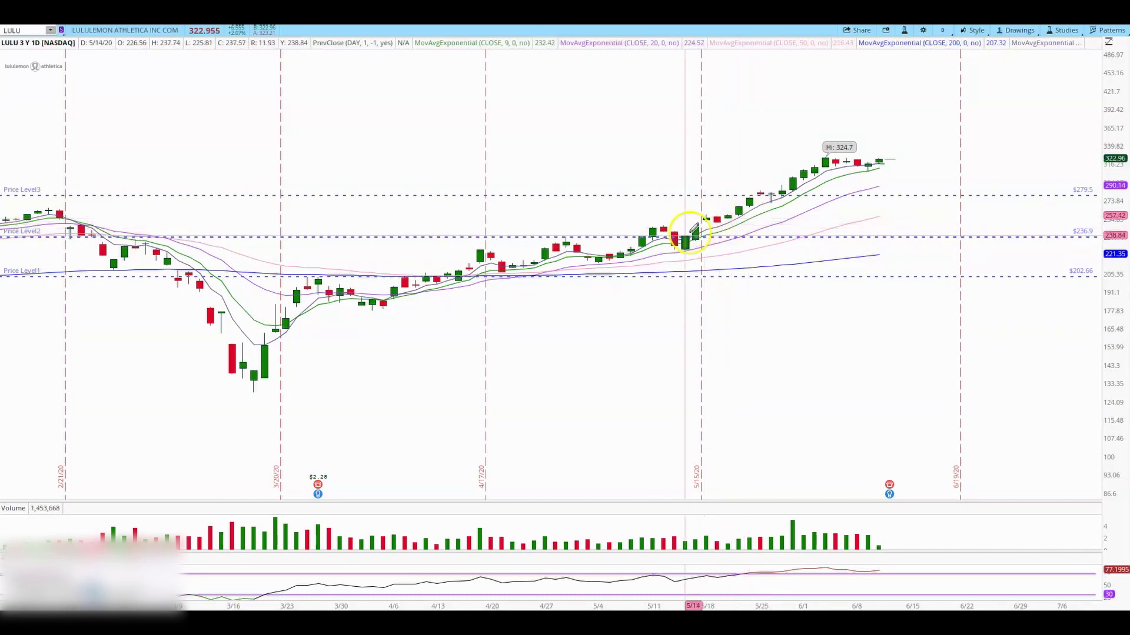
pyautogui.click(716, 219)
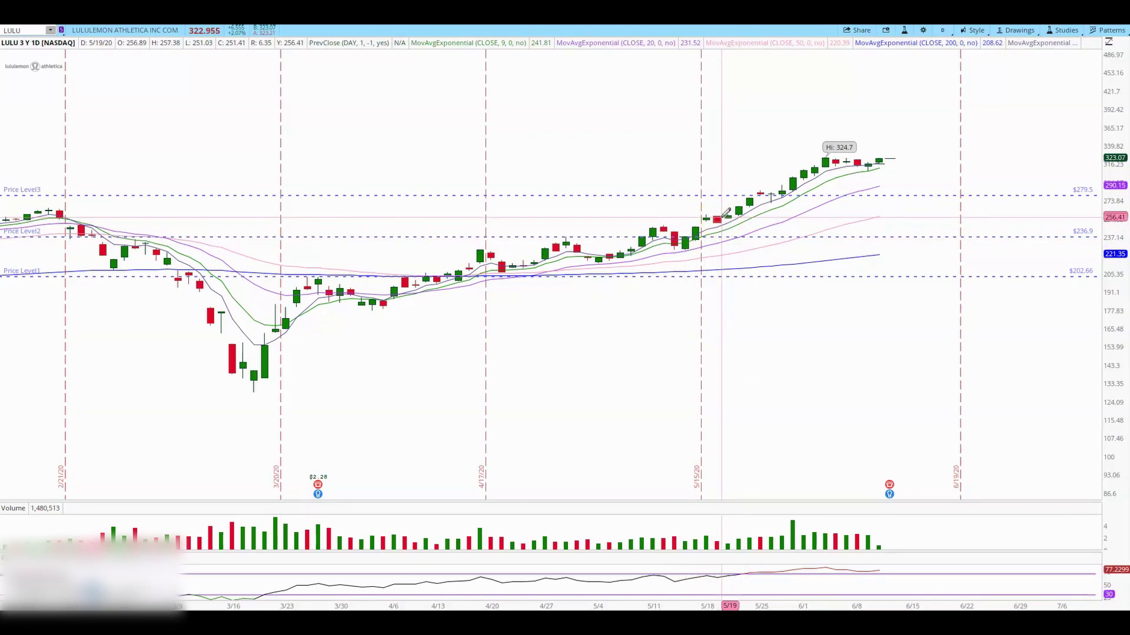
pyautogui.click(783, 181)
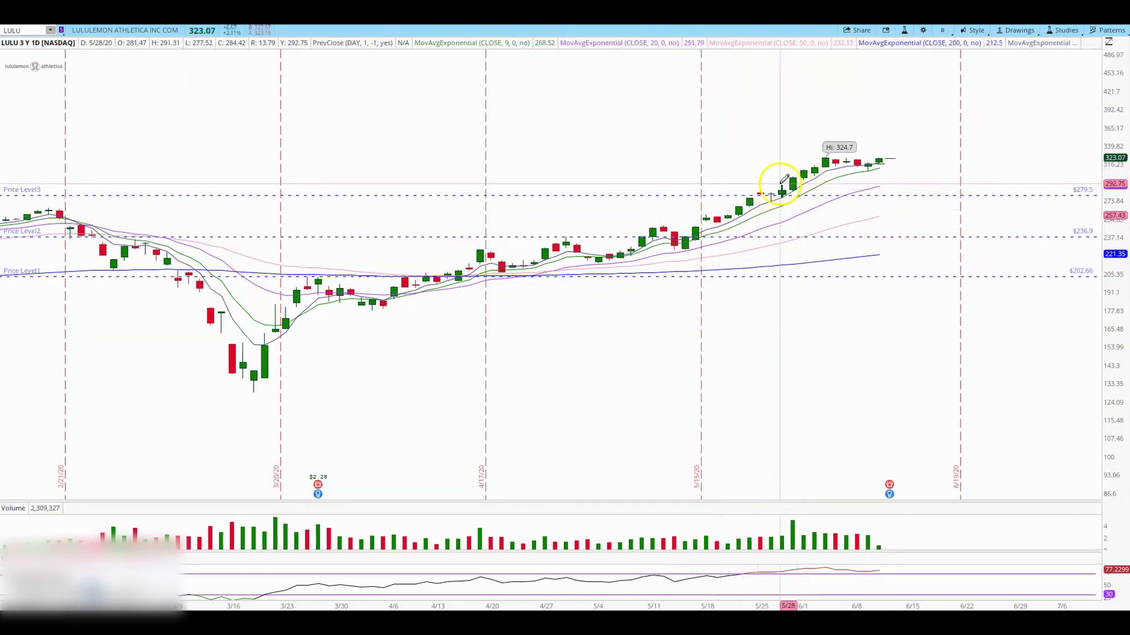